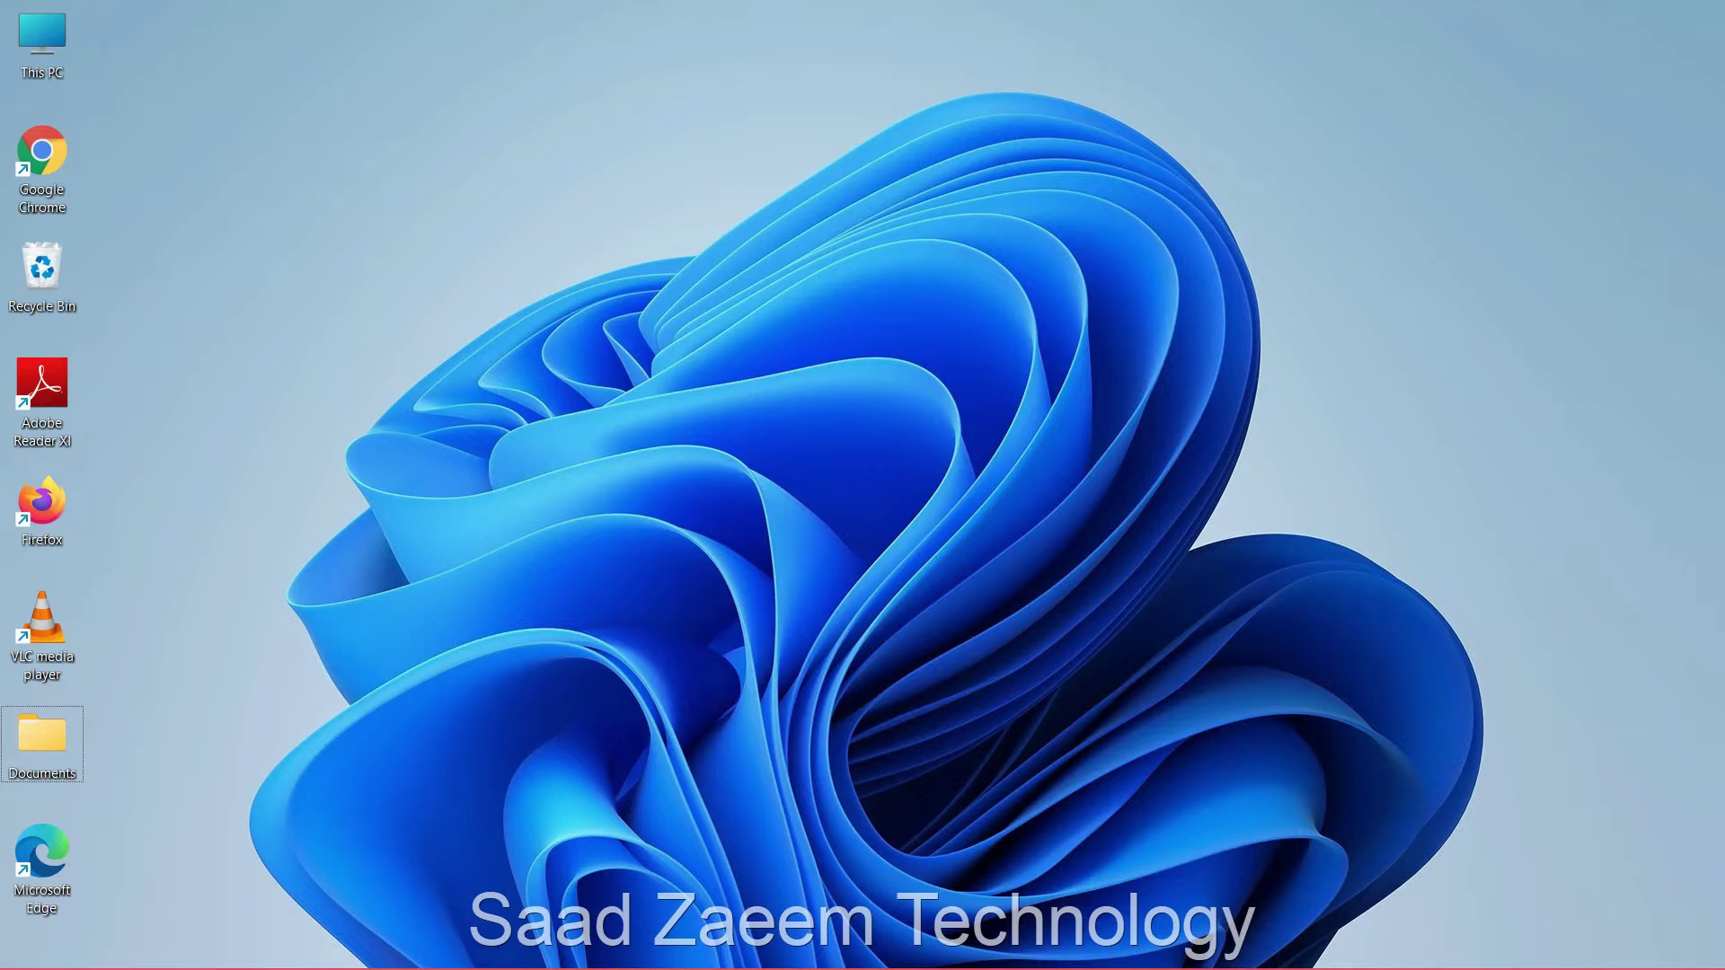
# Open the Windows Temp folder by running "temp" from the Run dialog and grant permanent access to it
pyautogui.press('super')
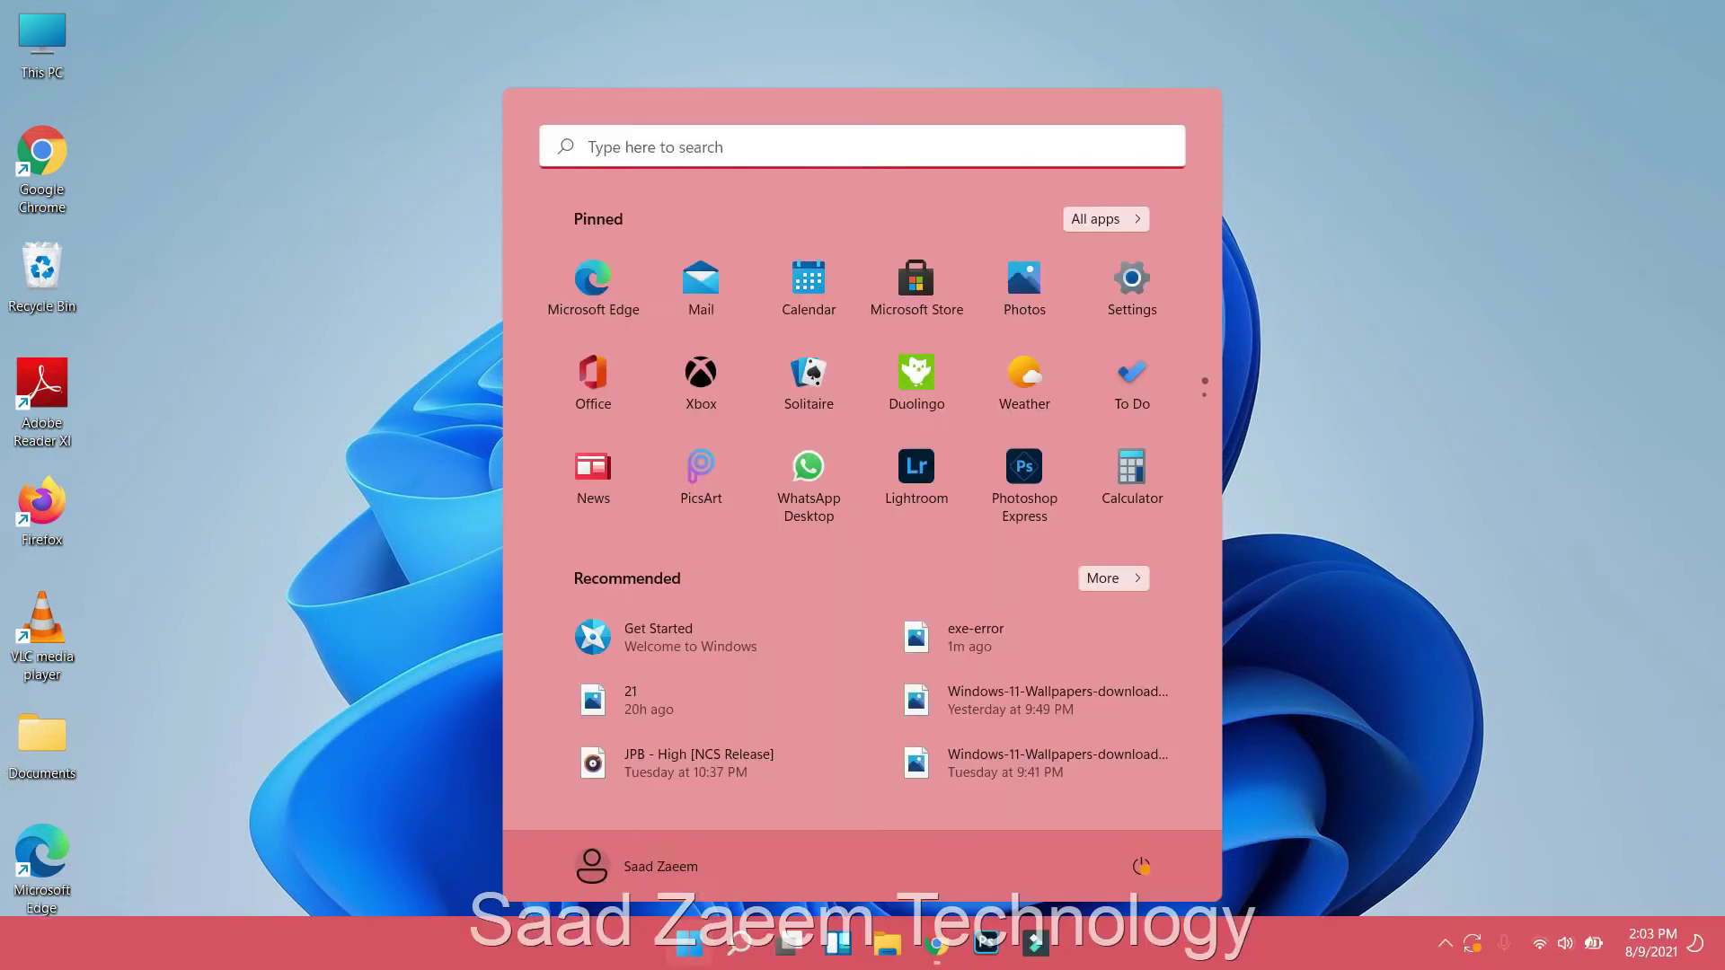
pyautogui.press('super+s')
pyautogui.write('run')
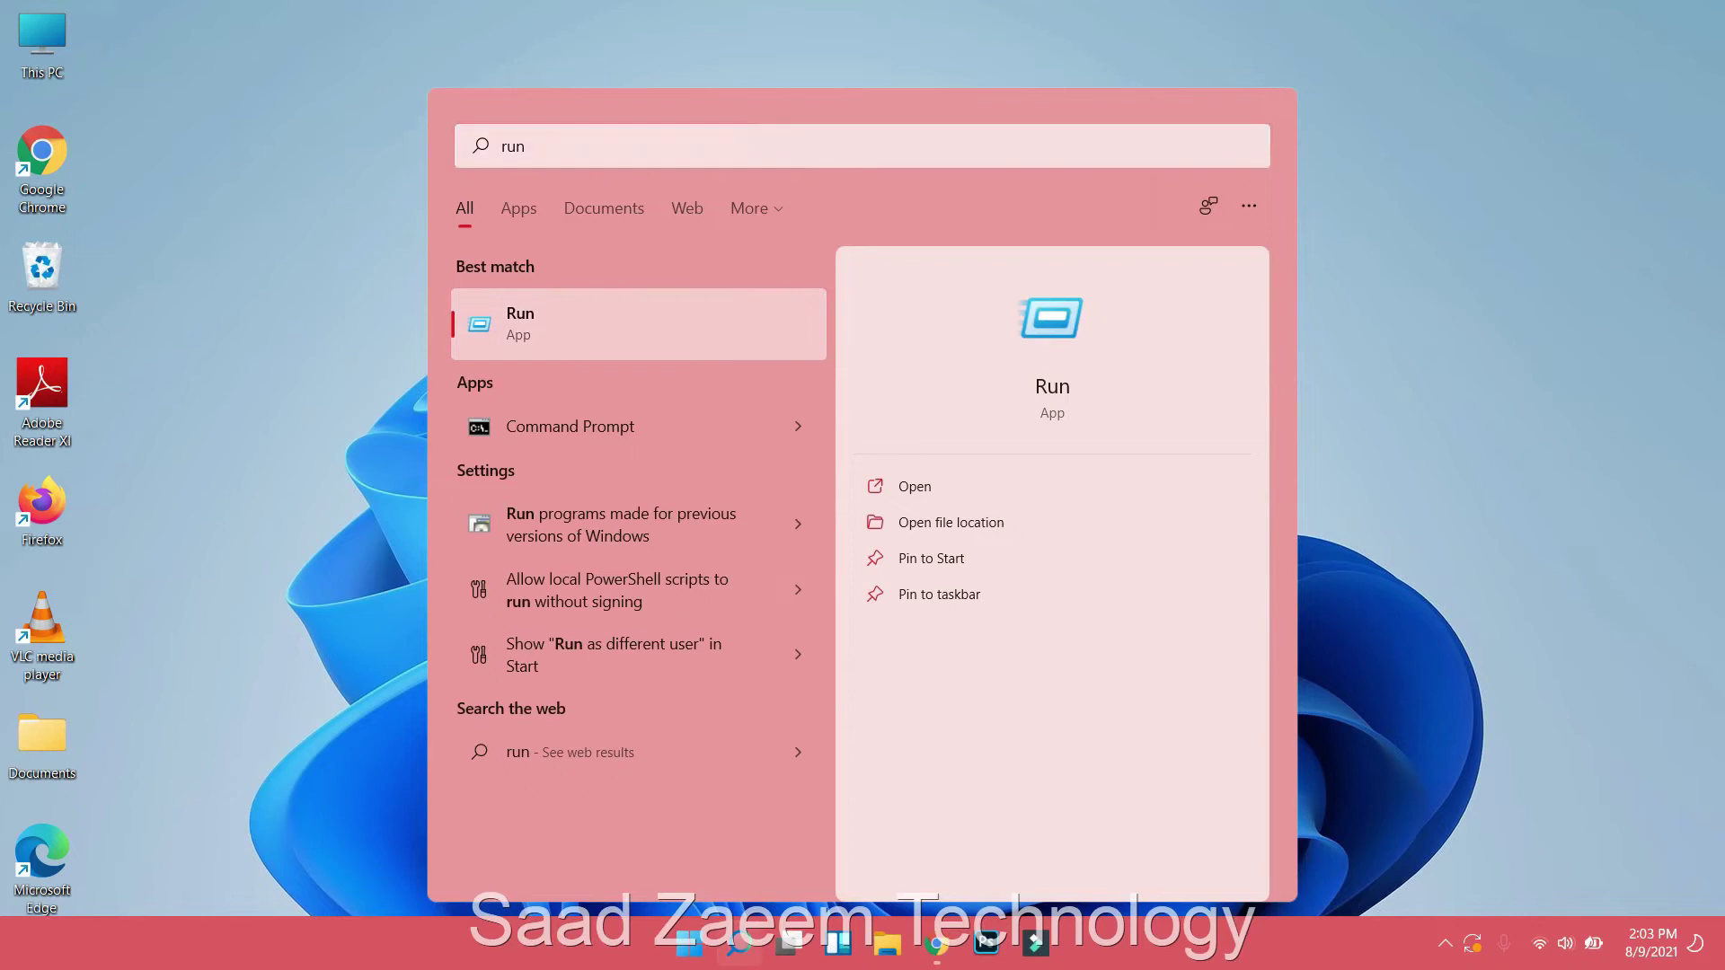
pyautogui.press('Return')
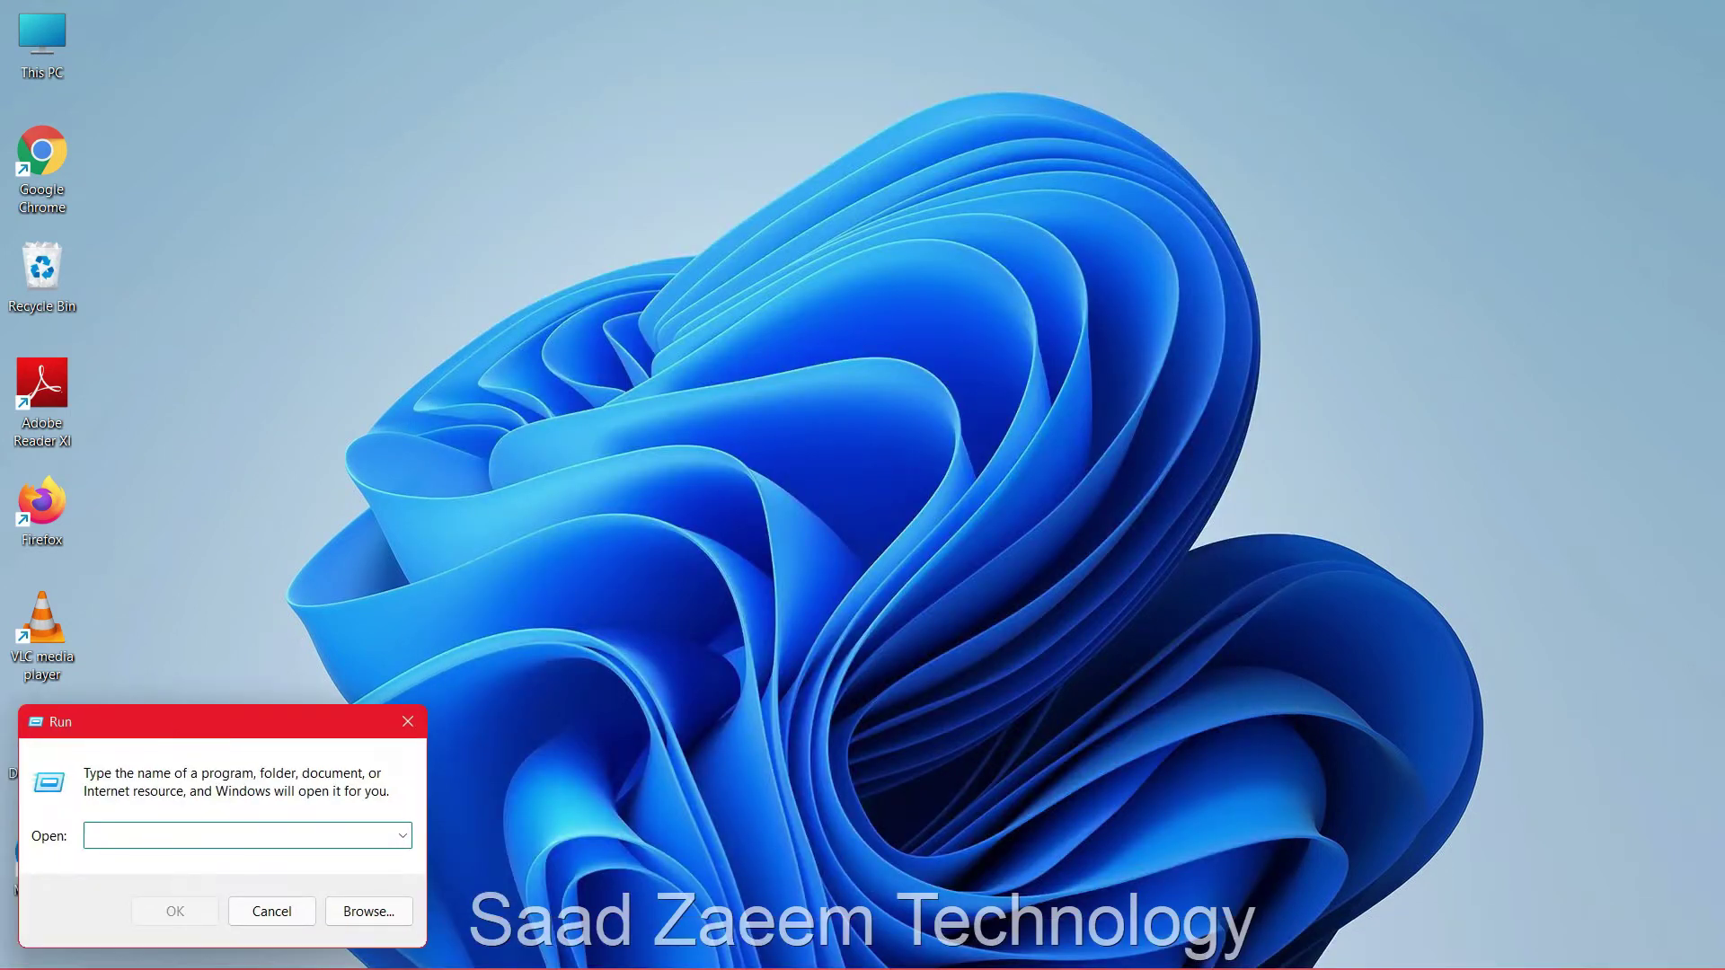
pyautogui.write('temp')
pyautogui.press('Return')
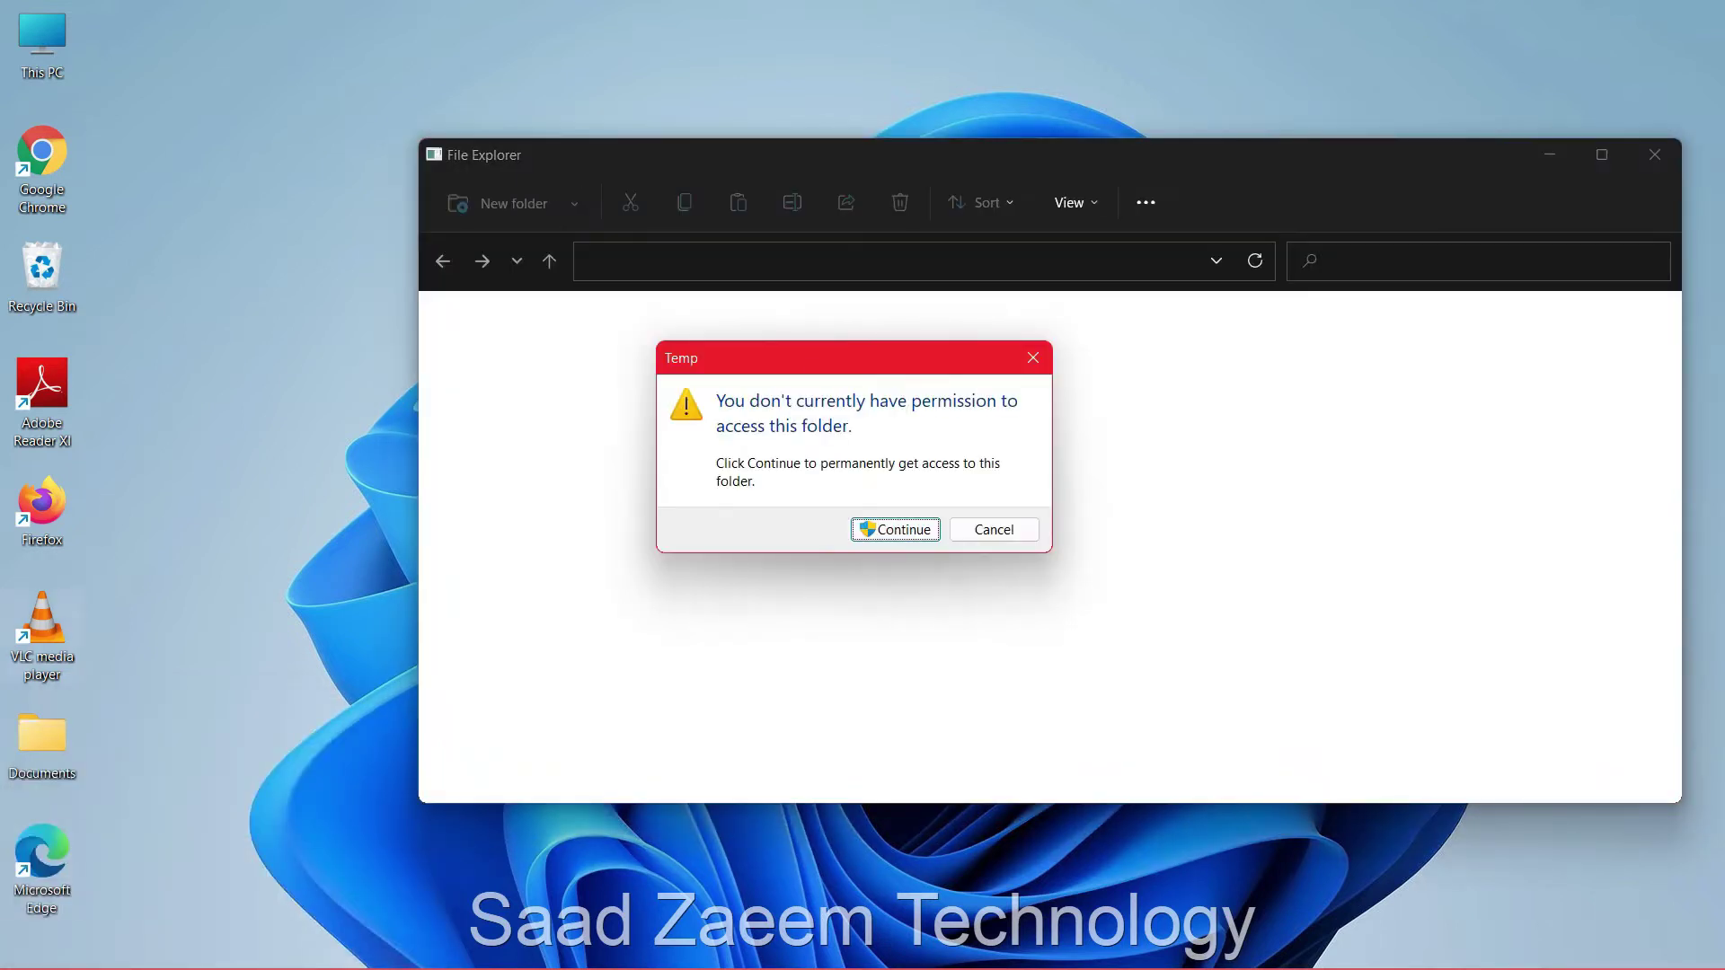
pyautogui.press('Return')
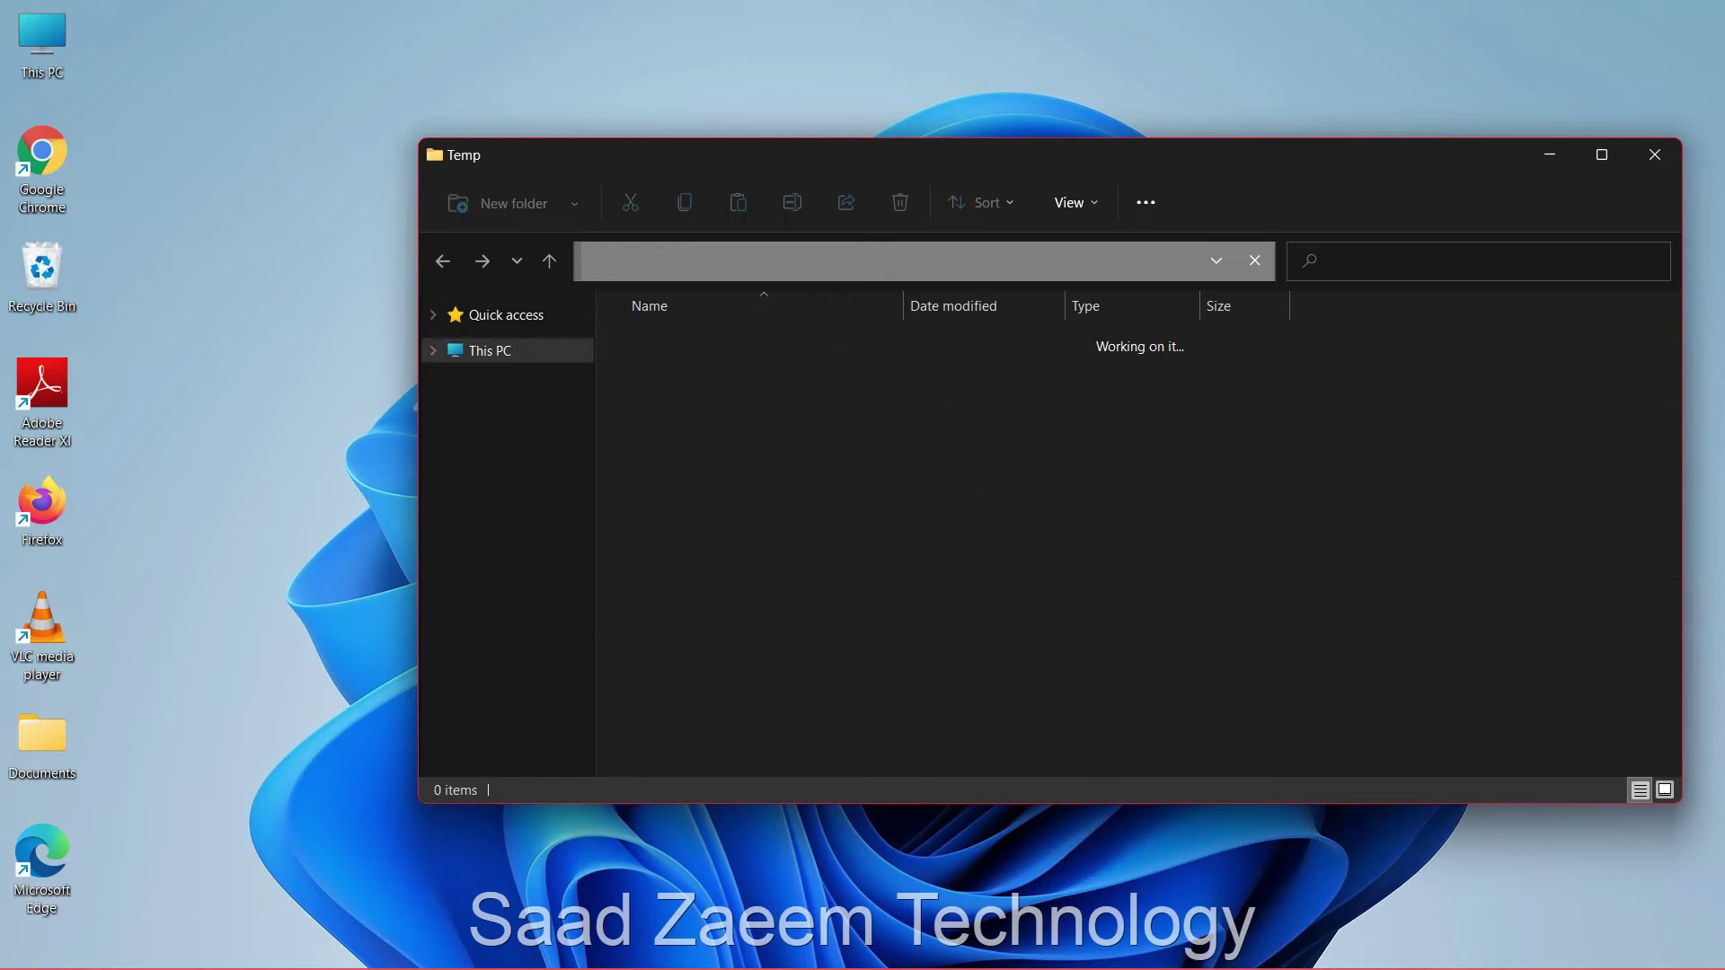
pyautogui.moveTo(846, 154); pyautogui.dragTo(747, 78)
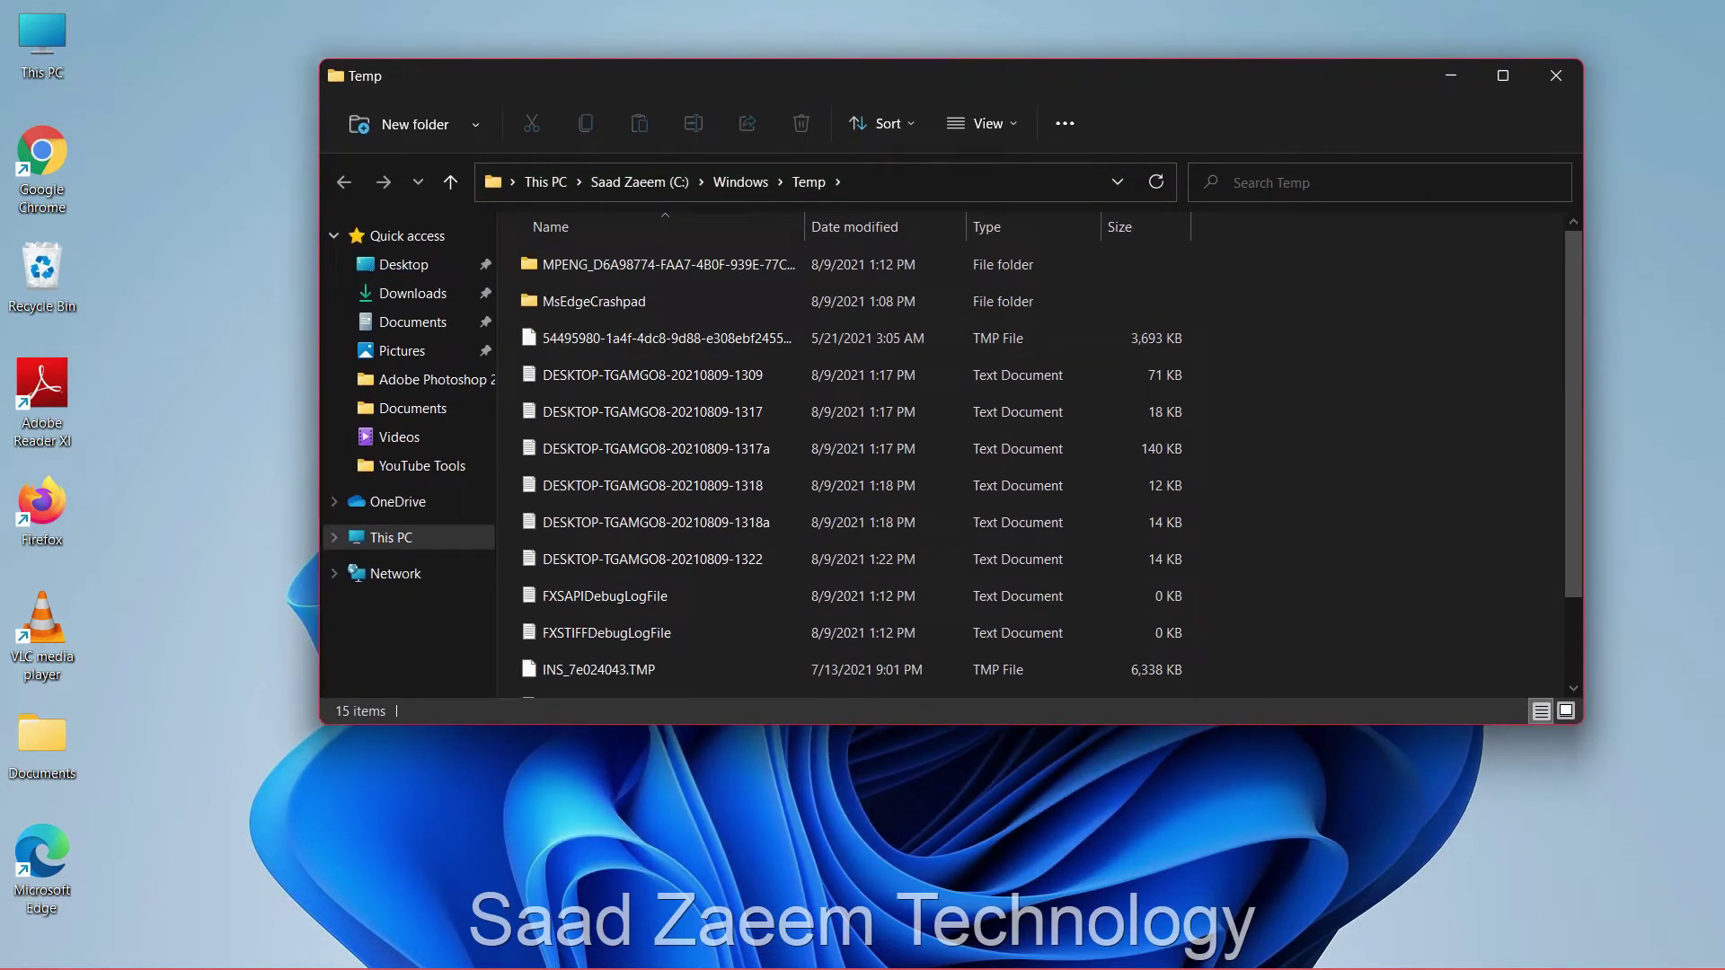
# Delete everything in the Windows Temp folder, skipping all files in use, and close the folder
pyautogui.hotkey('ctrl', 'a')
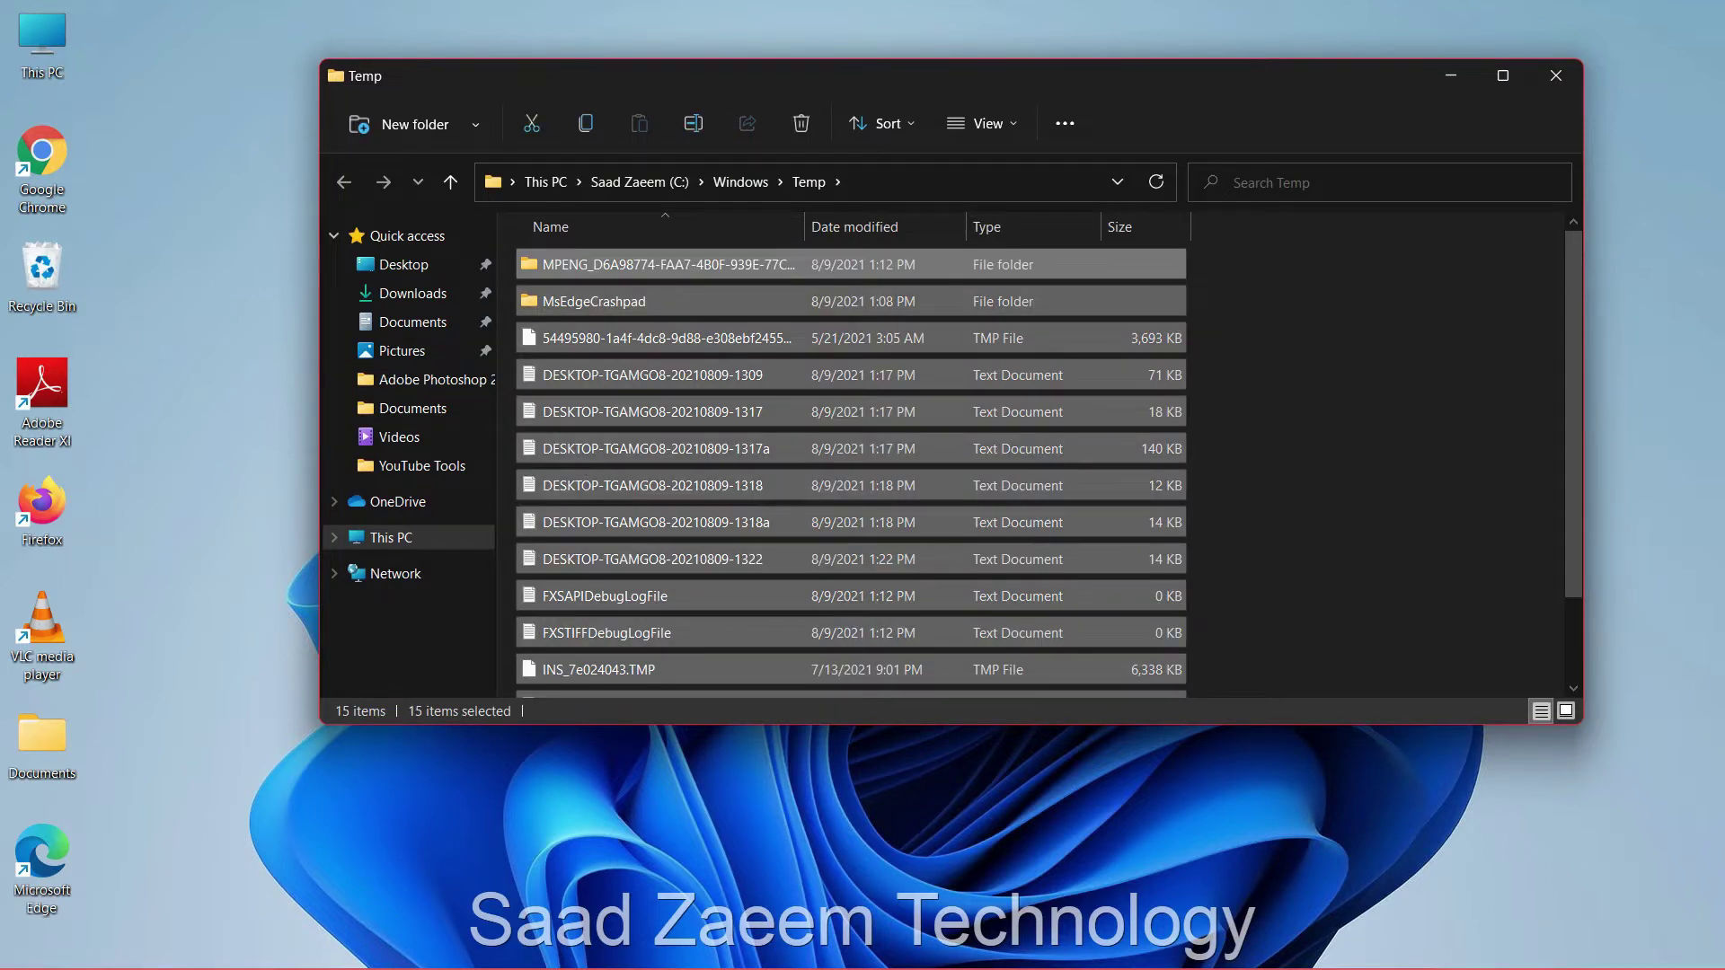
pyautogui.press('Delete')
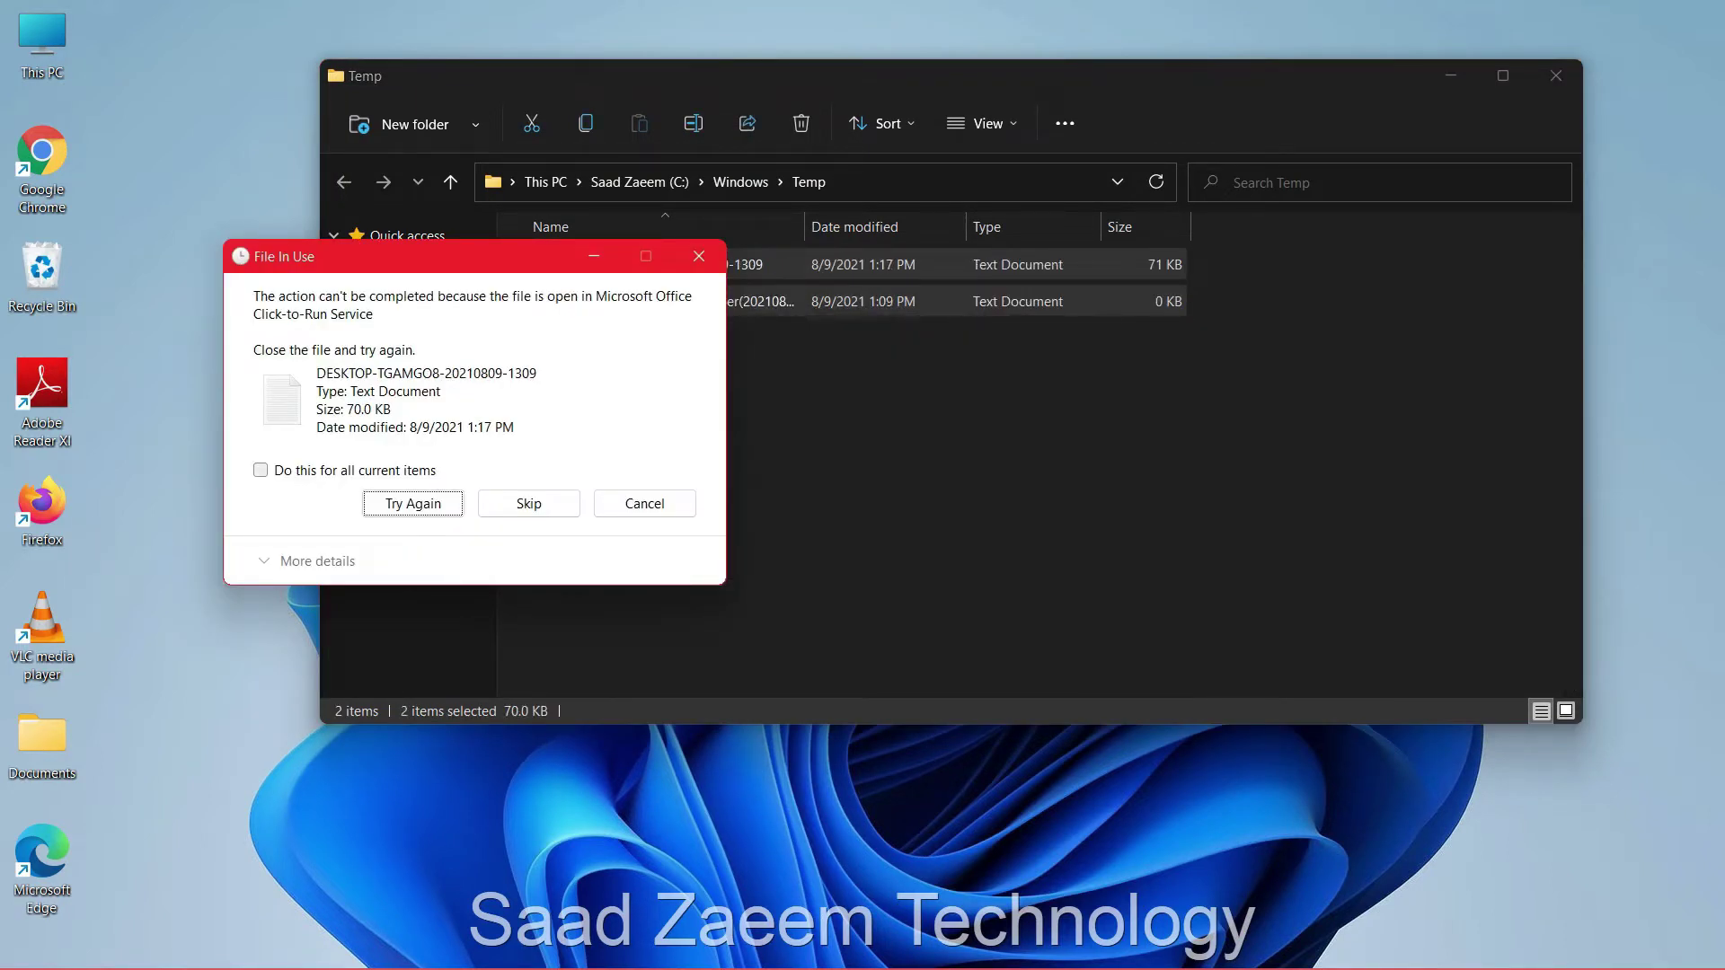
pyautogui.hotkey('alt', 'a')
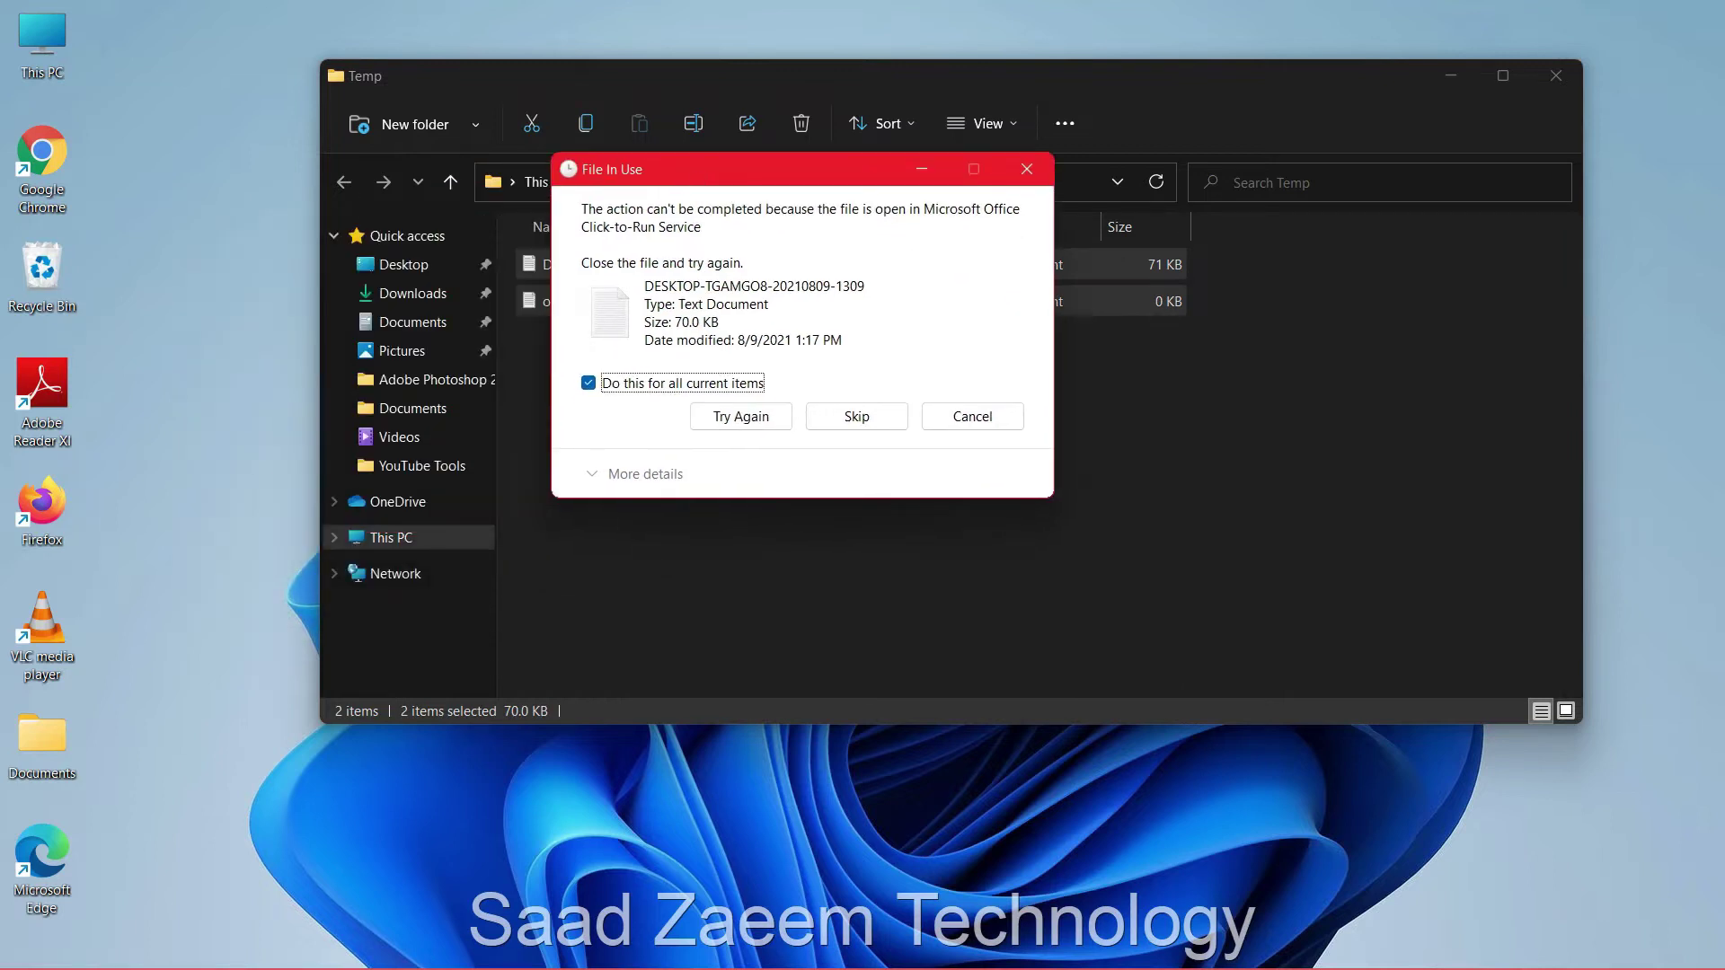
pyautogui.press('Tab')
pyautogui.press('Tab')
pyautogui.press('Return')
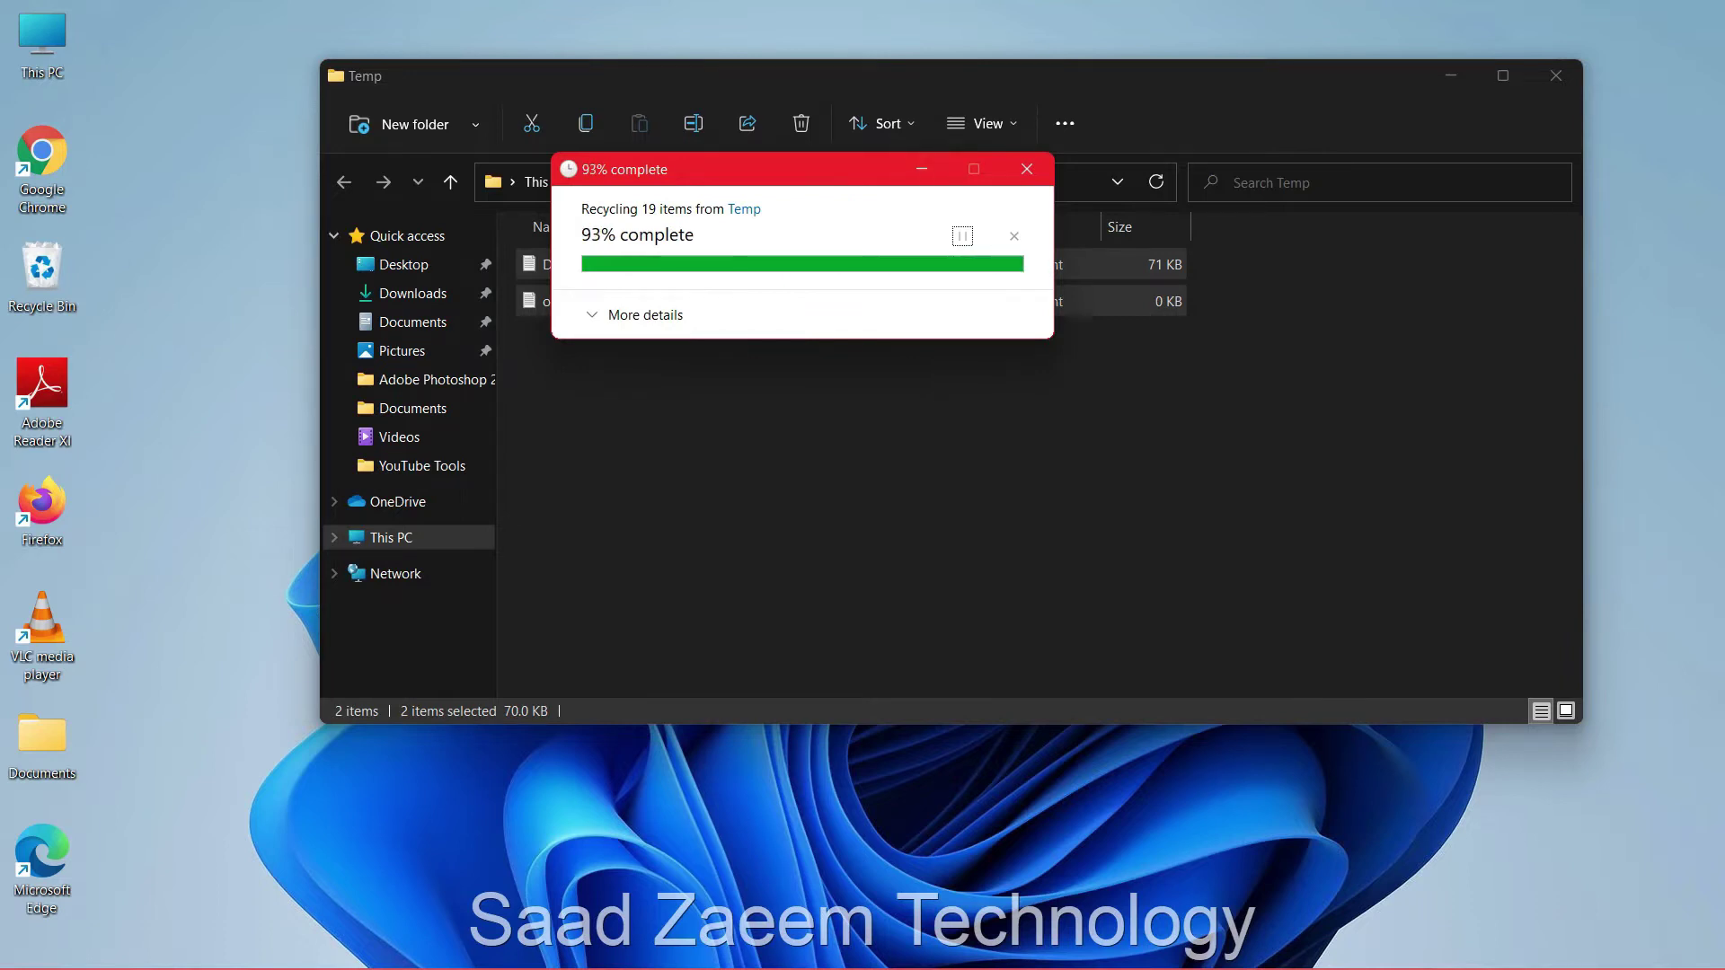
pyautogui.click(1555, 76)
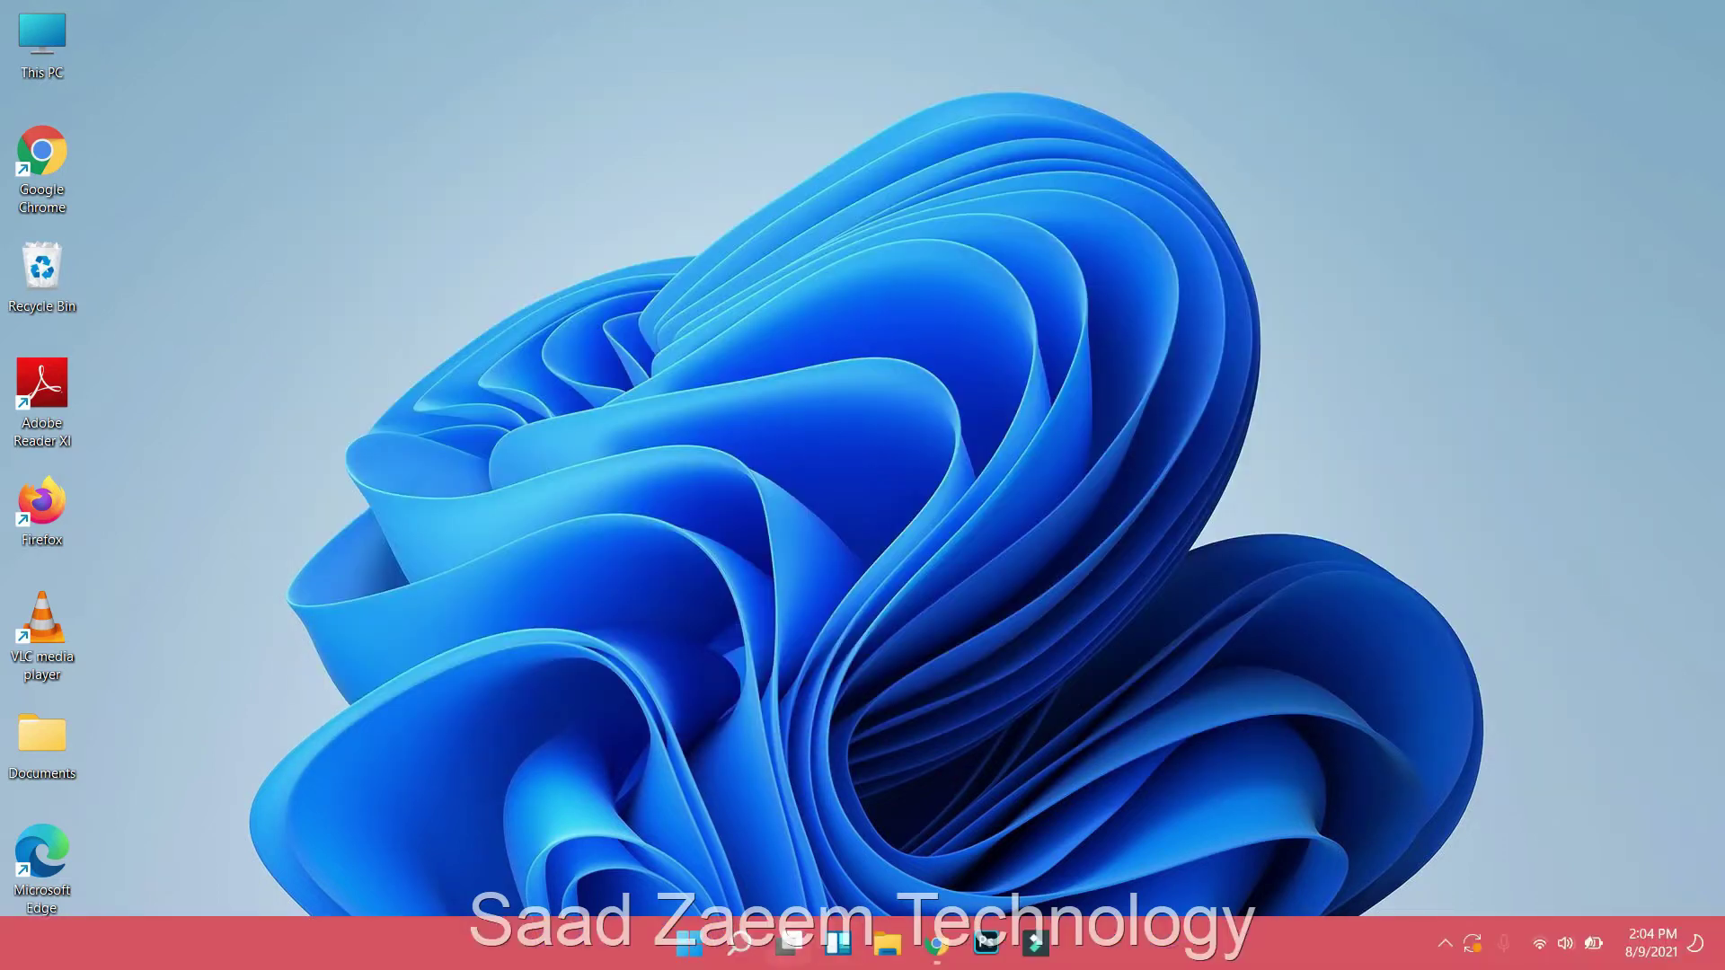
# Open the user's local AppData Temp folder by running "%Temp%" from the Run dialog
pyautogui.click(739, 940)
pyautogui.write('run')
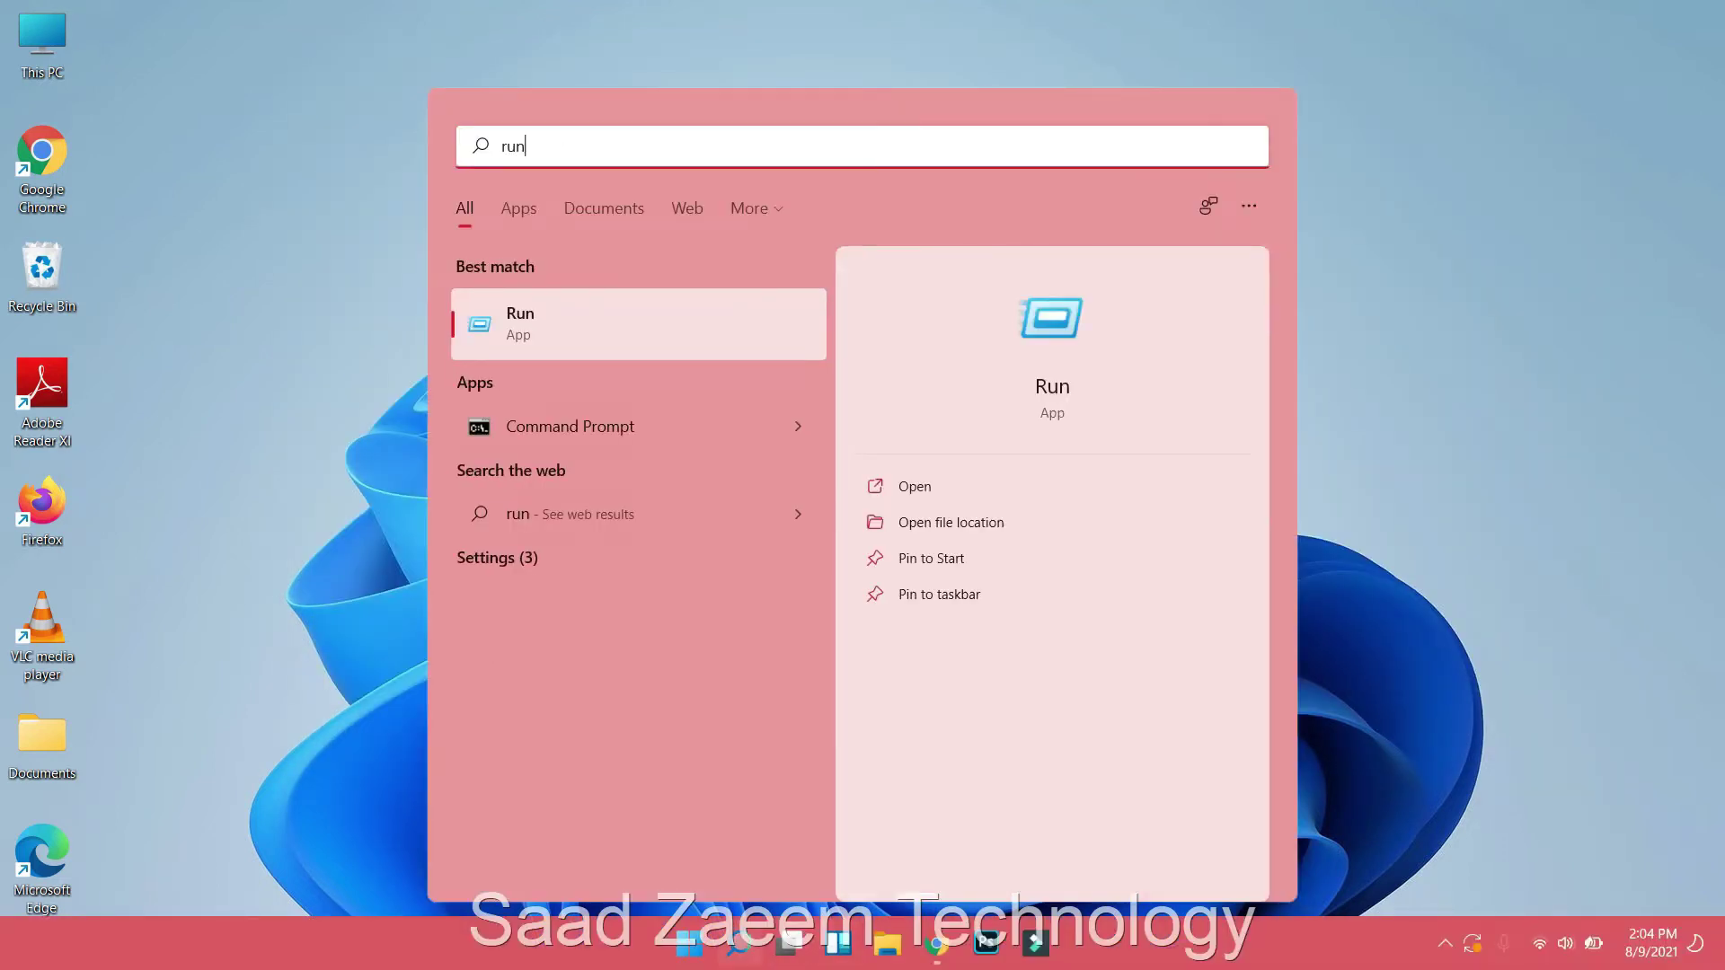
pyautogui.press('Return')
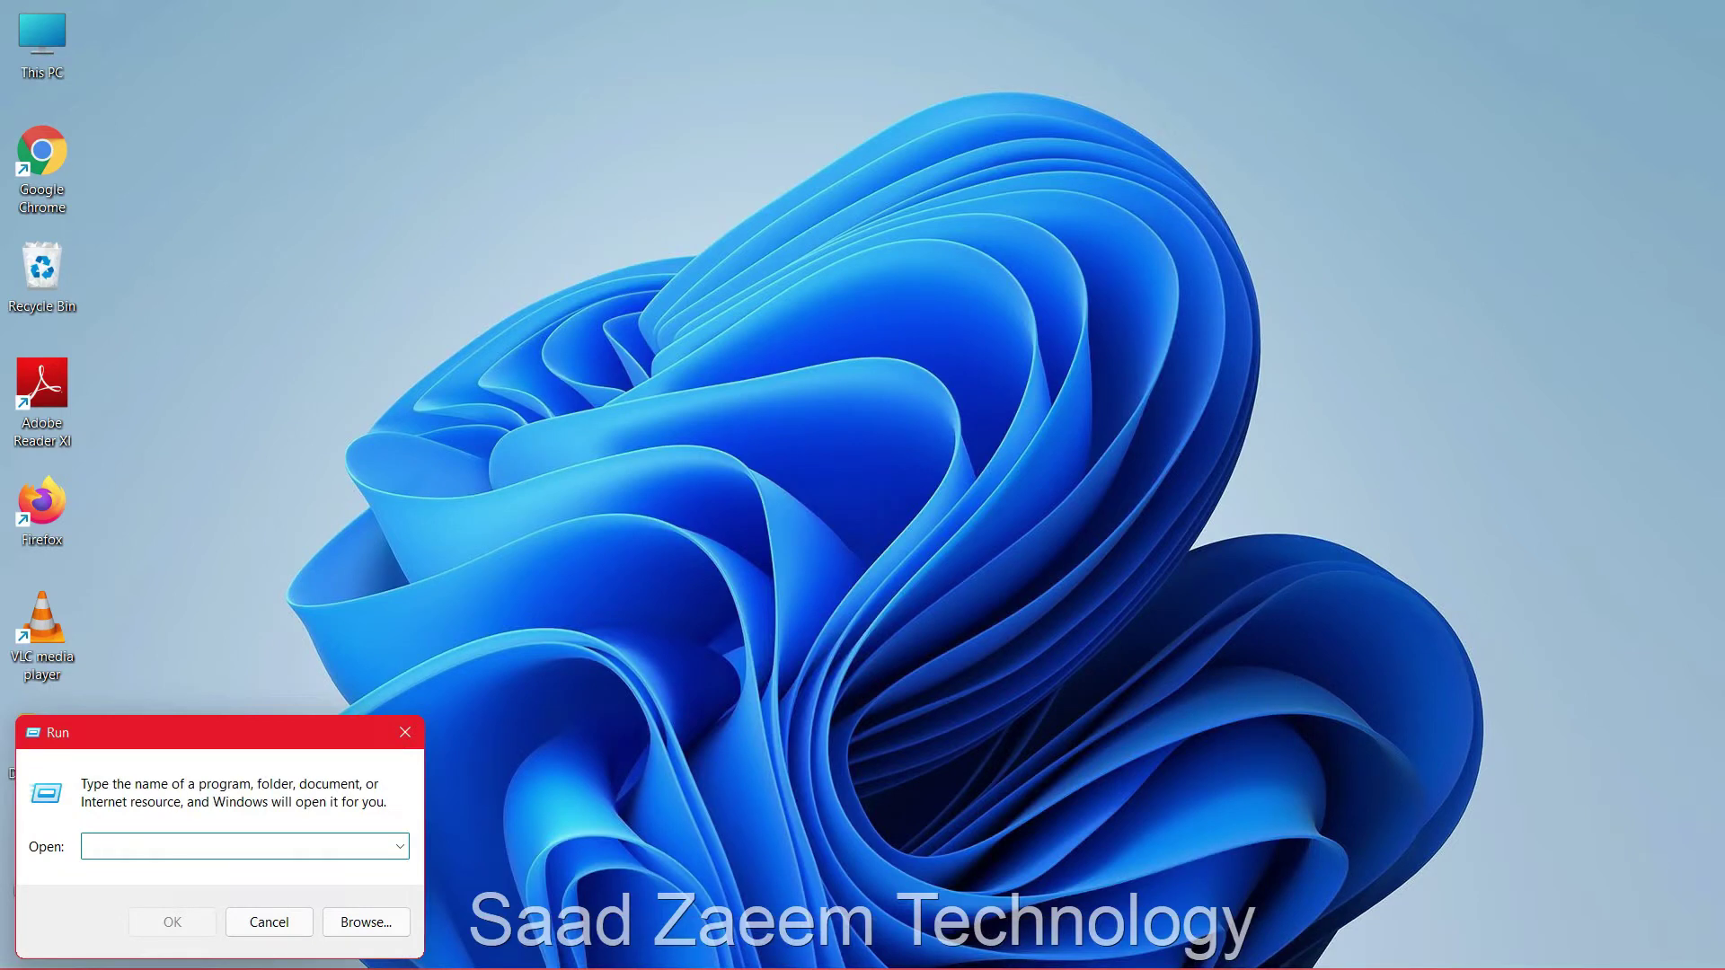
pyautogui.write('%Temp%')
pyautogui.press('Return')
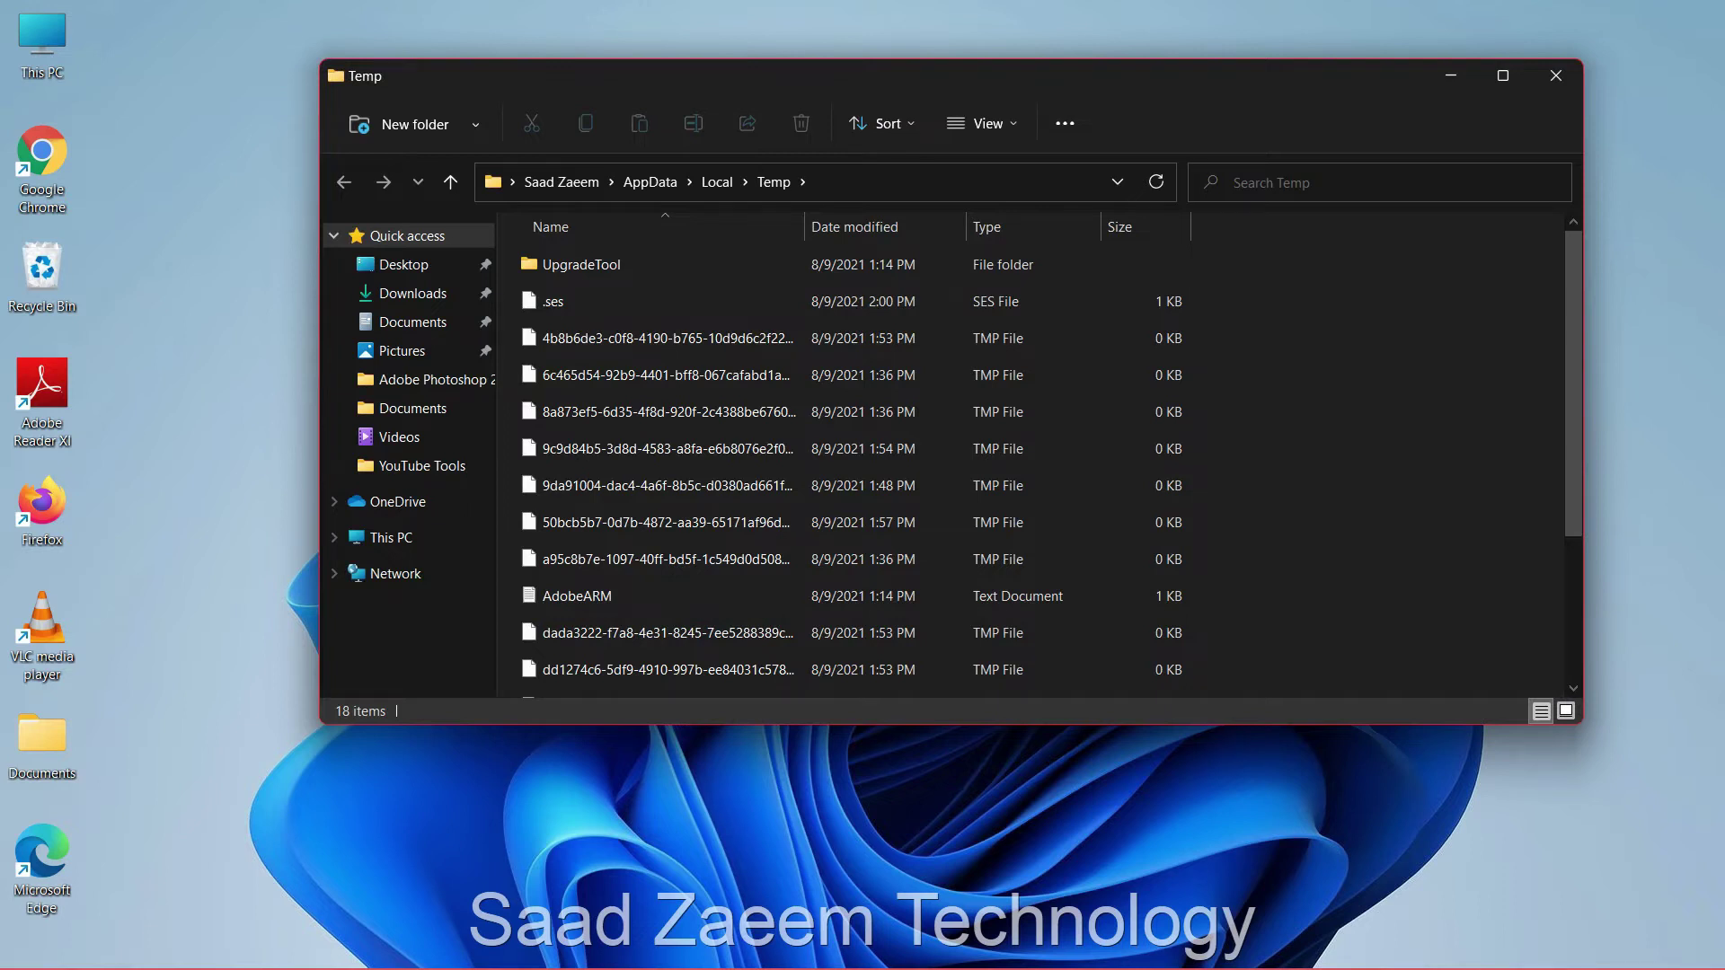
# Delete everything in the local AppData Temp folder, applying one choice to all files in use, and close the folder
pyautogui.hotkey('ctrl', 'a')
pyautogui.press('Delete')
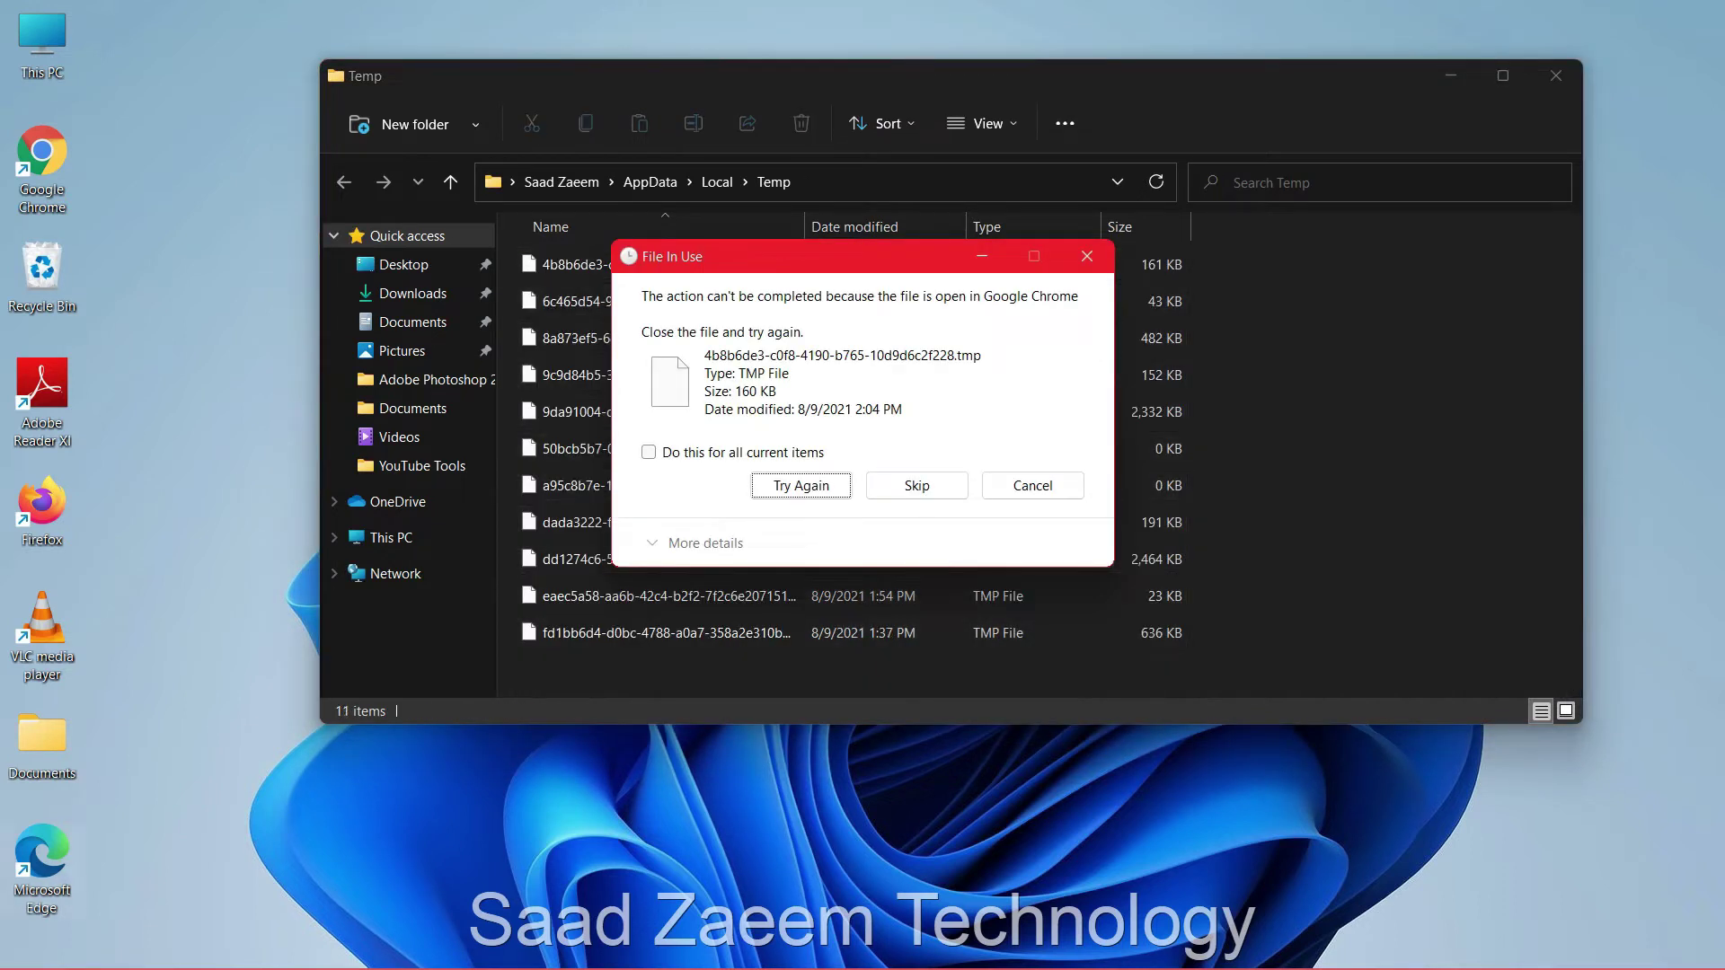
pyautogui.hotkey('shift', 'Tab')
pyautogui.press('space')
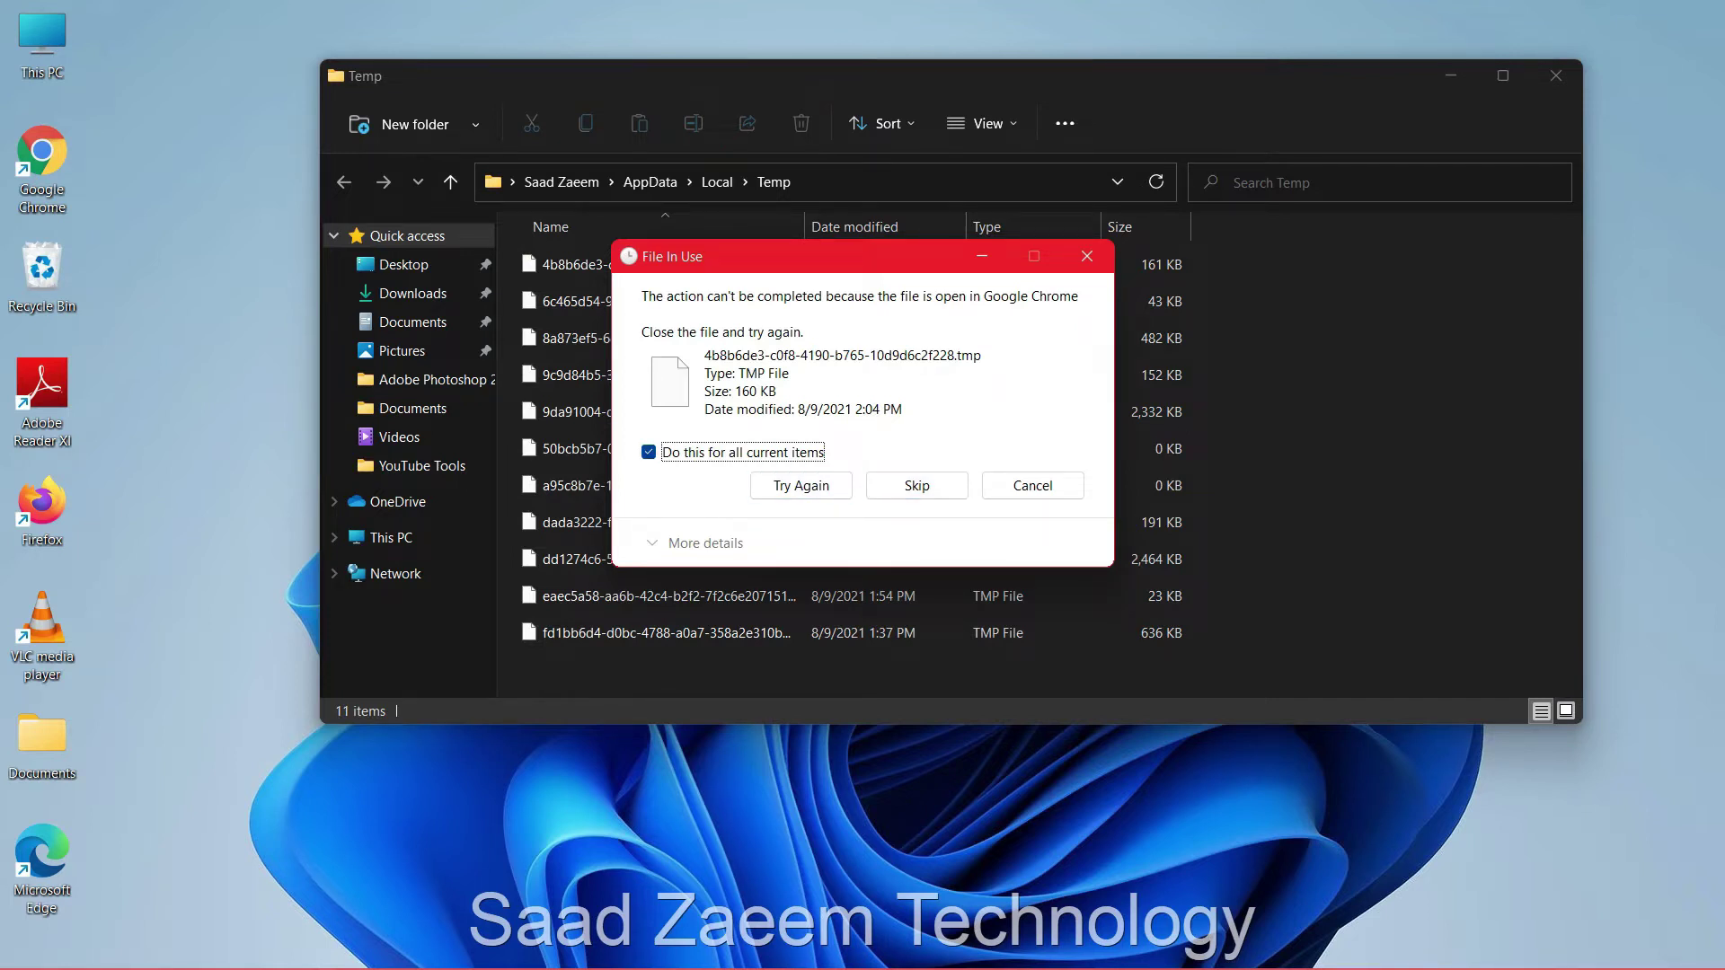
pyautogui.press('Tab')
pyautogui.press('Return')
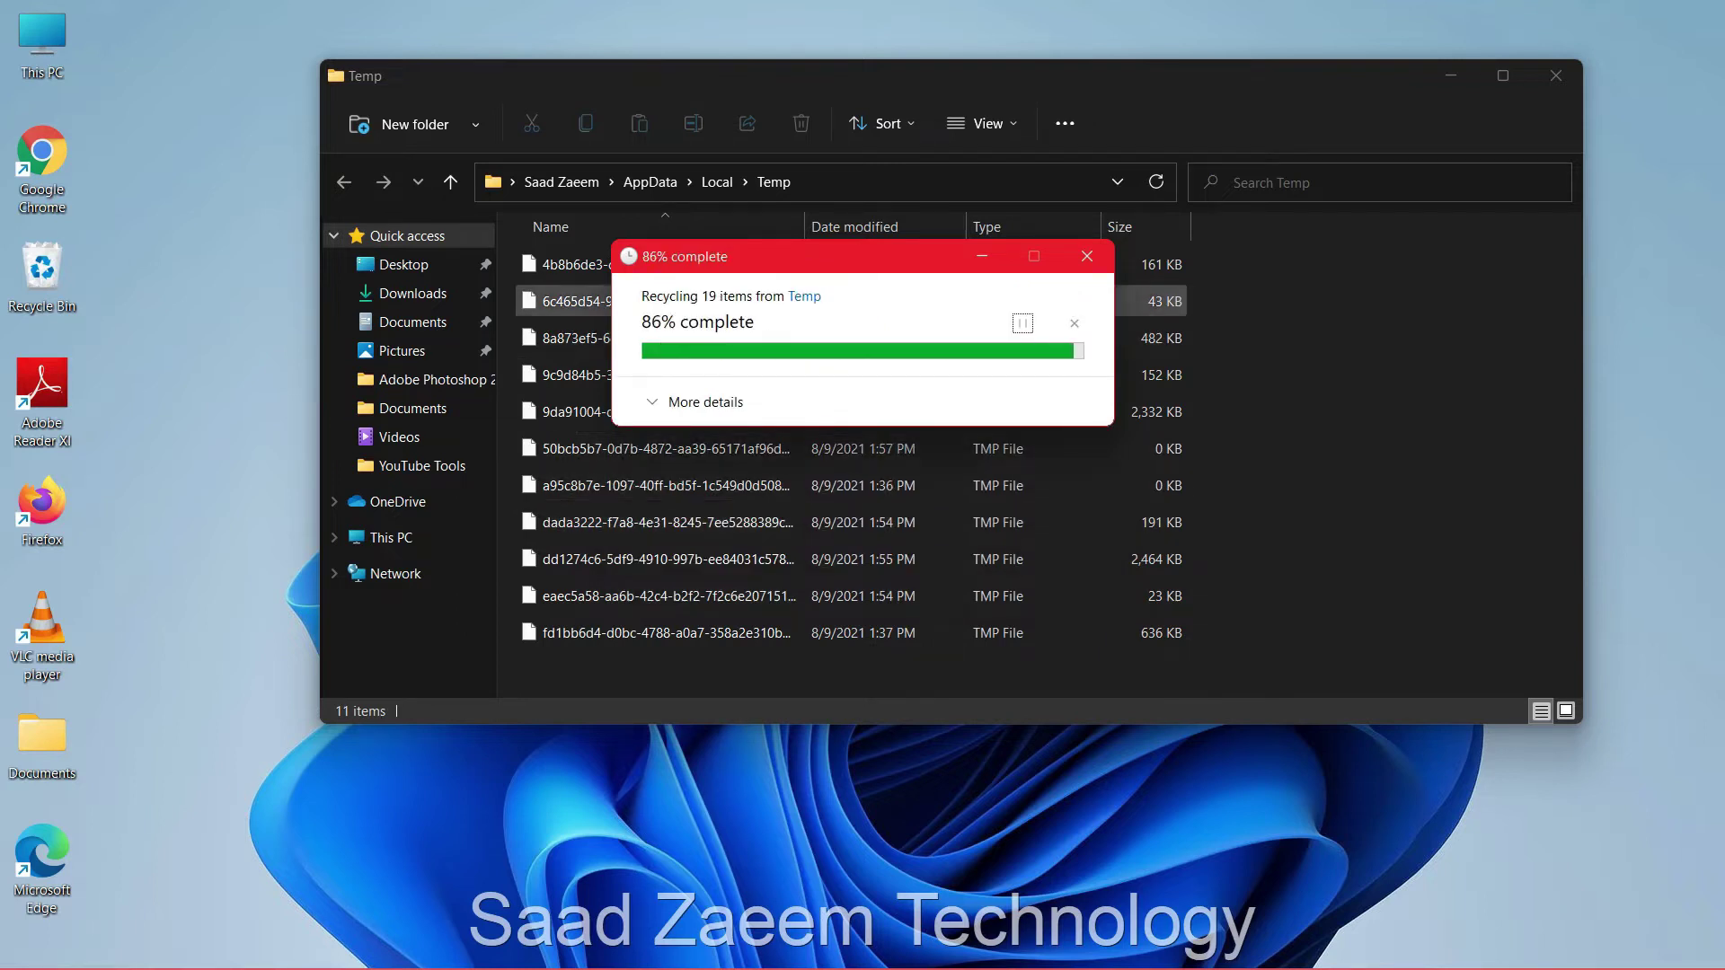
pyautogui.click(1555, 75)
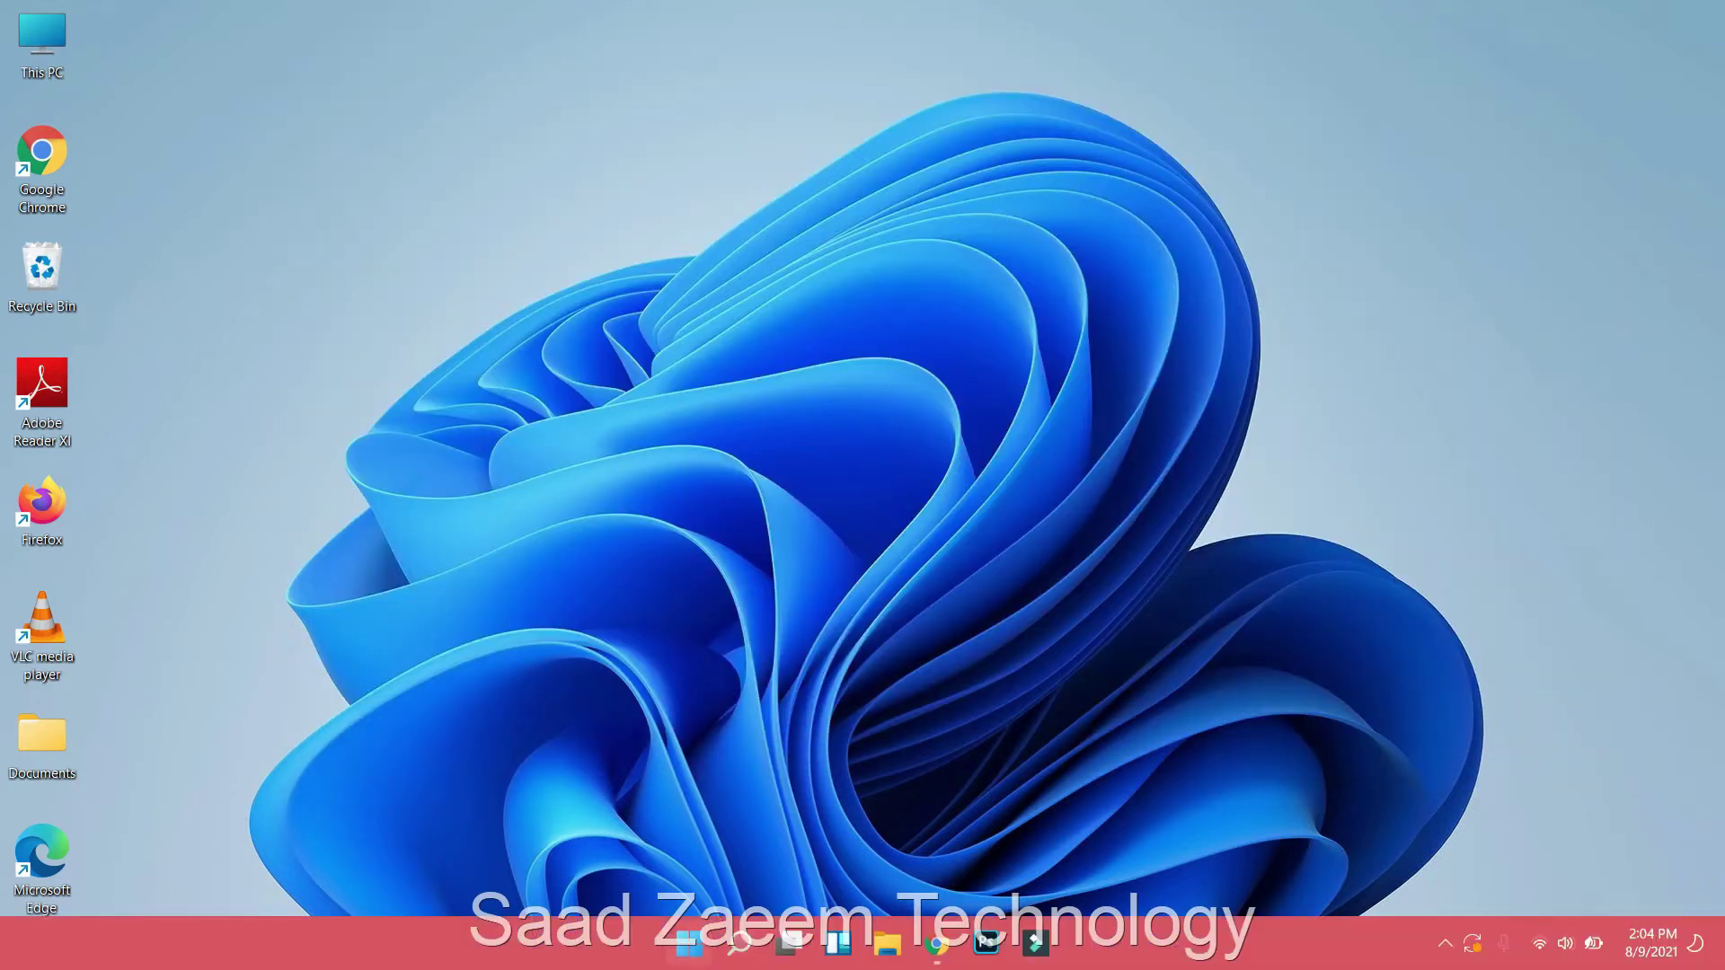
# Open the Windows Prefetch folder by running "prefetch" from the Run dialog and grant permanent access to it
pyautogui.click(738, 943)
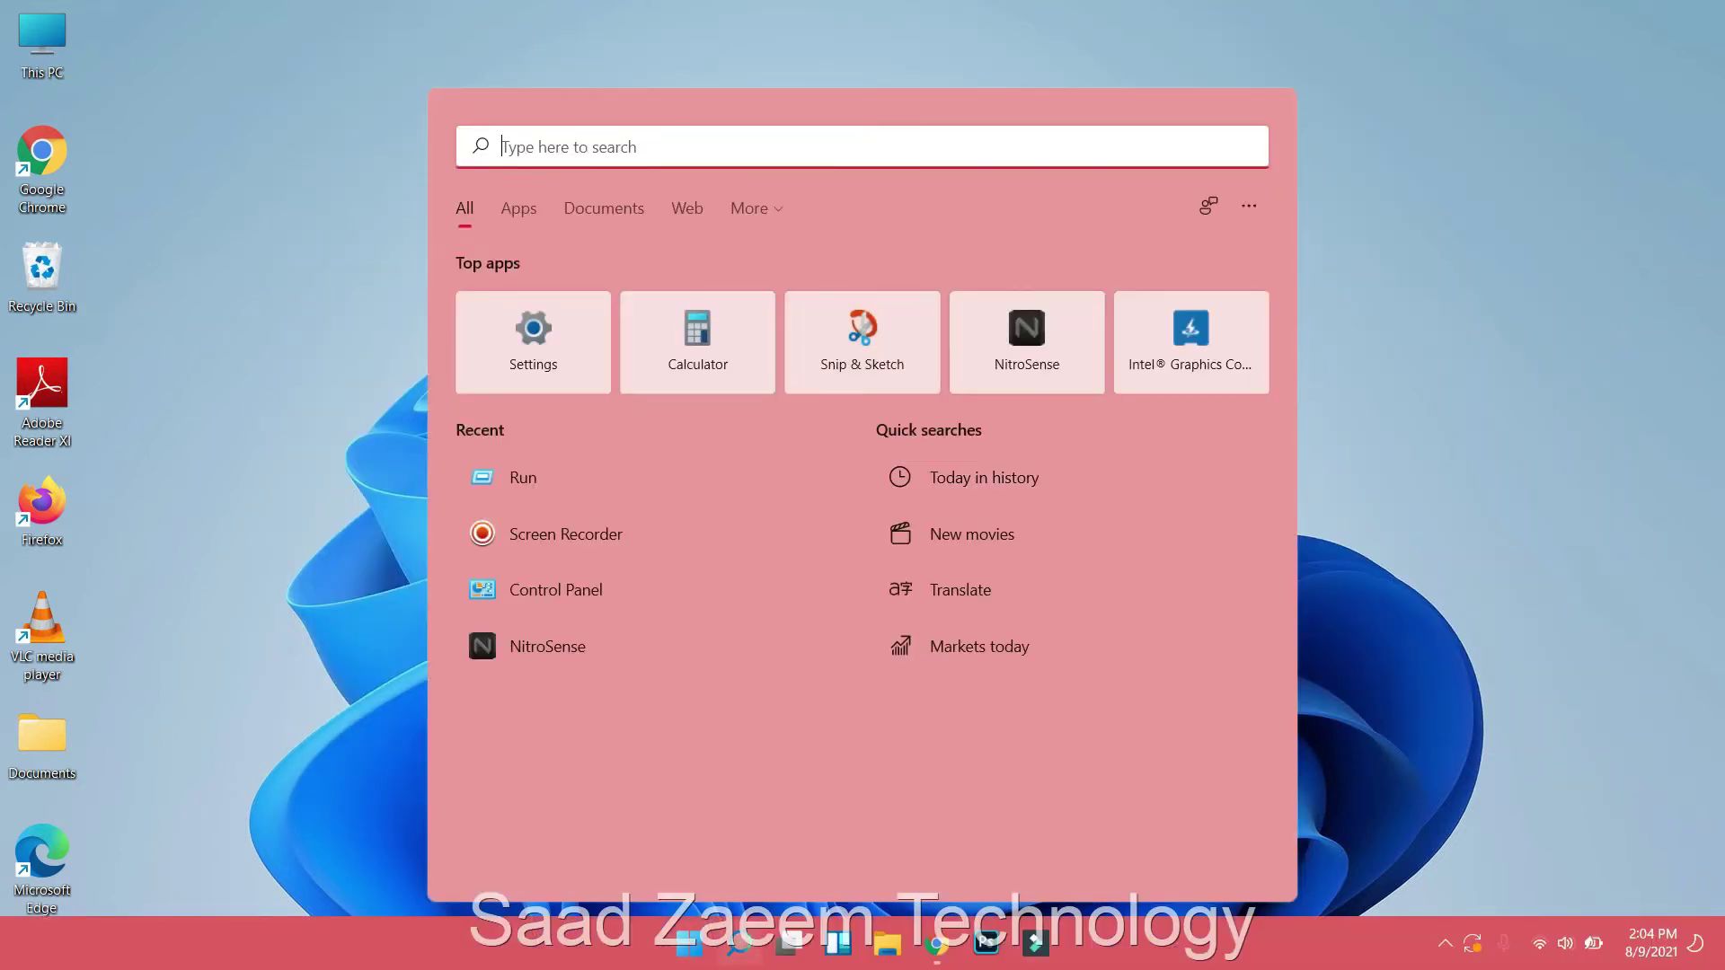
pyautogui.write('run')
pyautogui.press('Return')
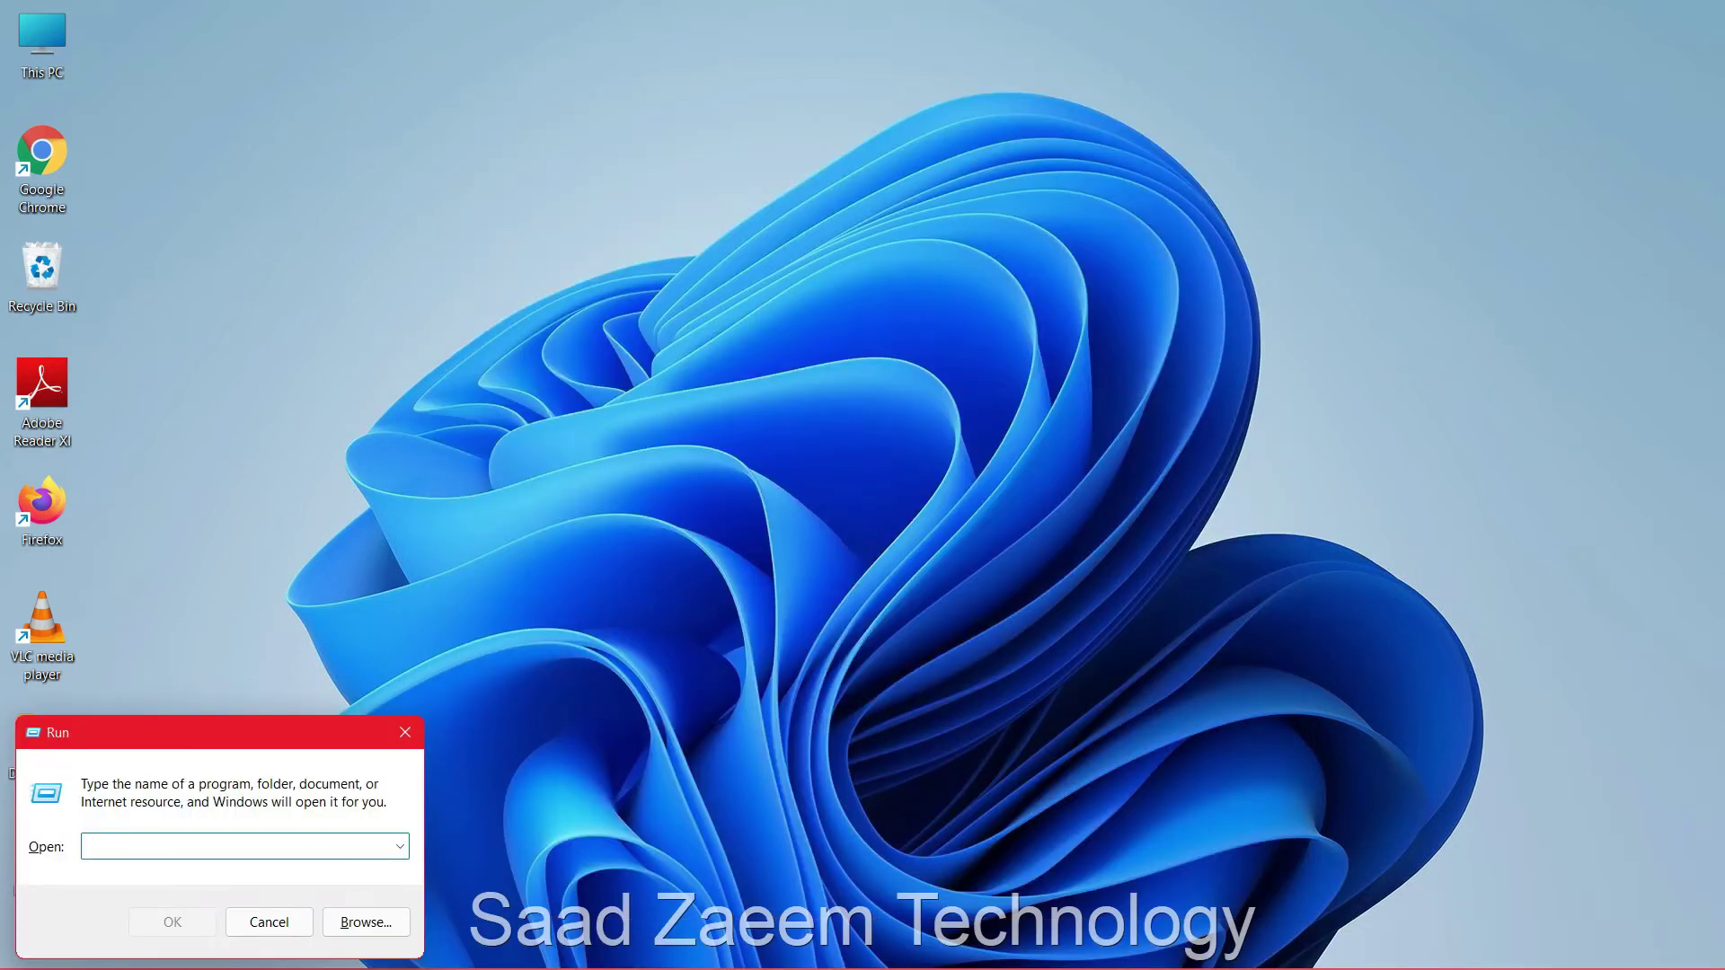
pyautogui.write('prefetch')
pyautogui.press('Return')
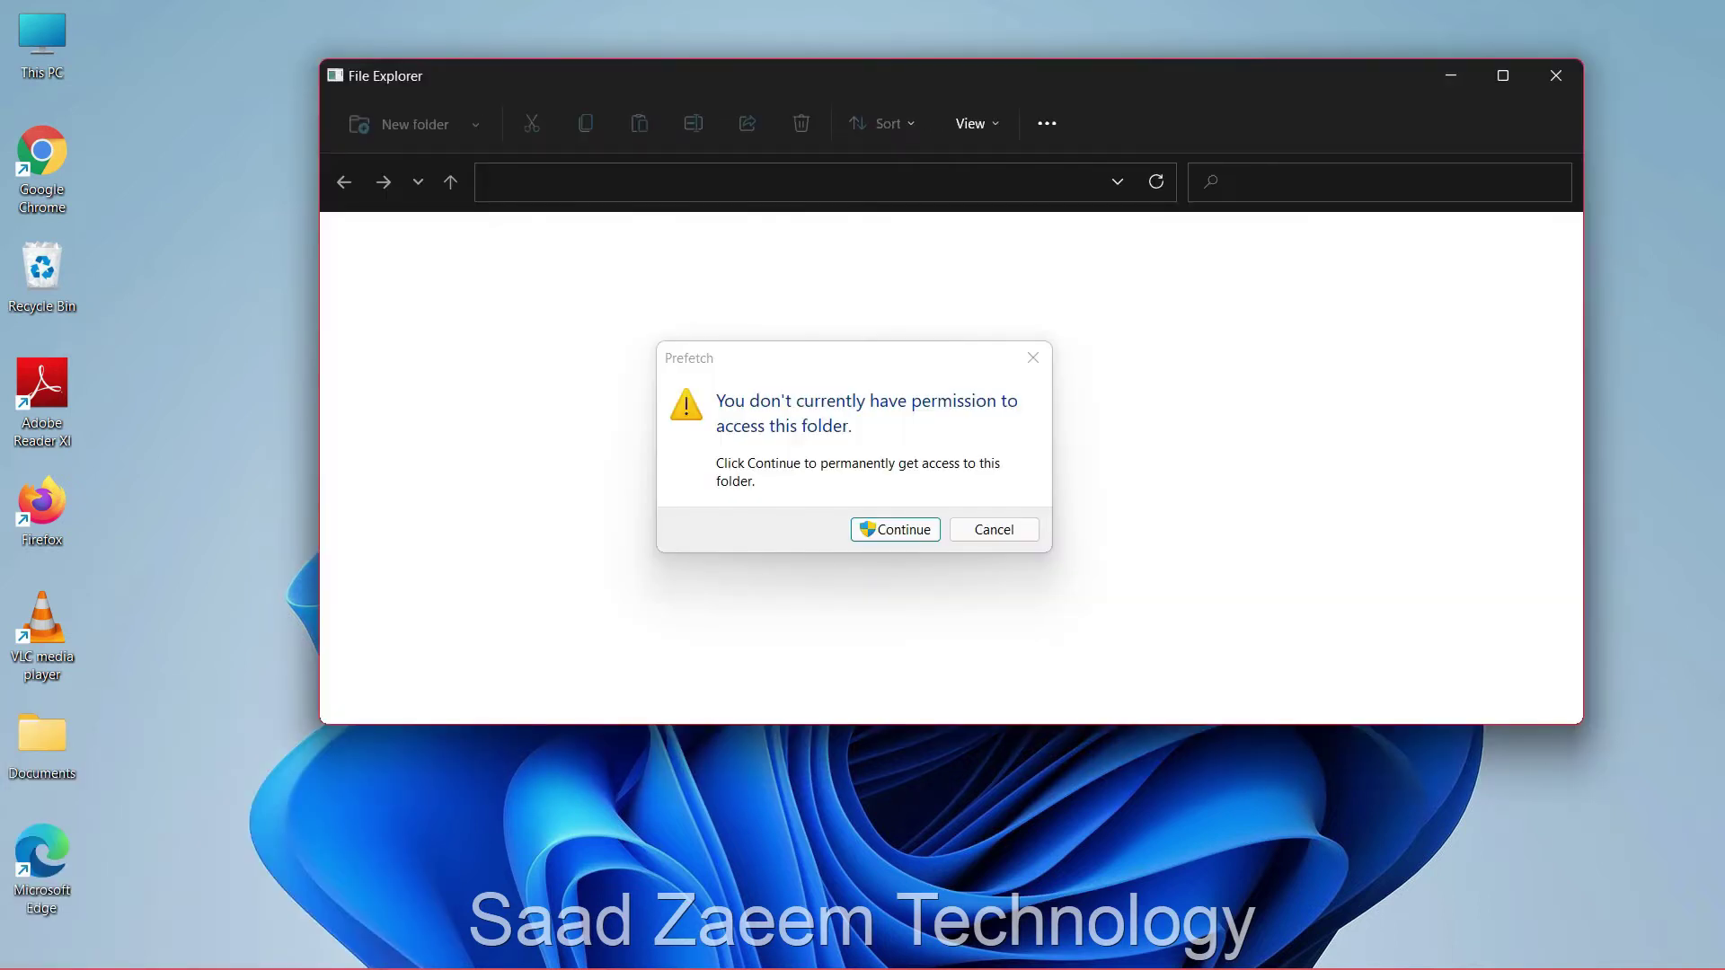
pyautogui.press('Return')
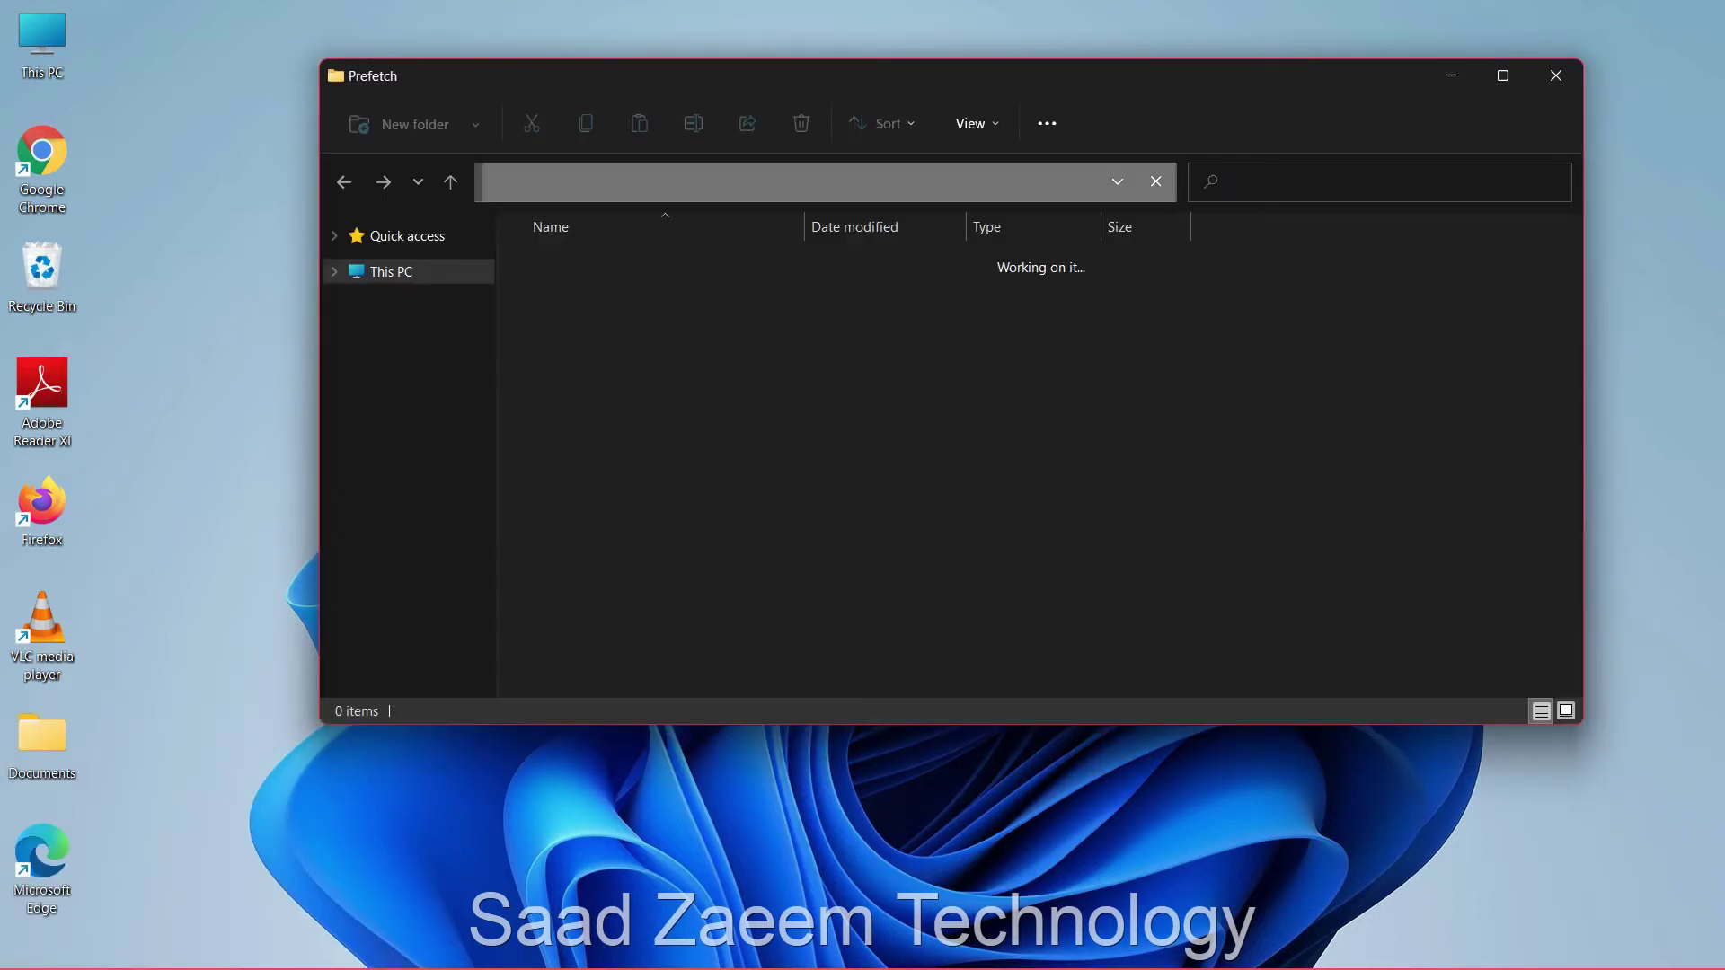
pyautogui.moveTo(795, 76); pyautogui.dragTo(759, 77)
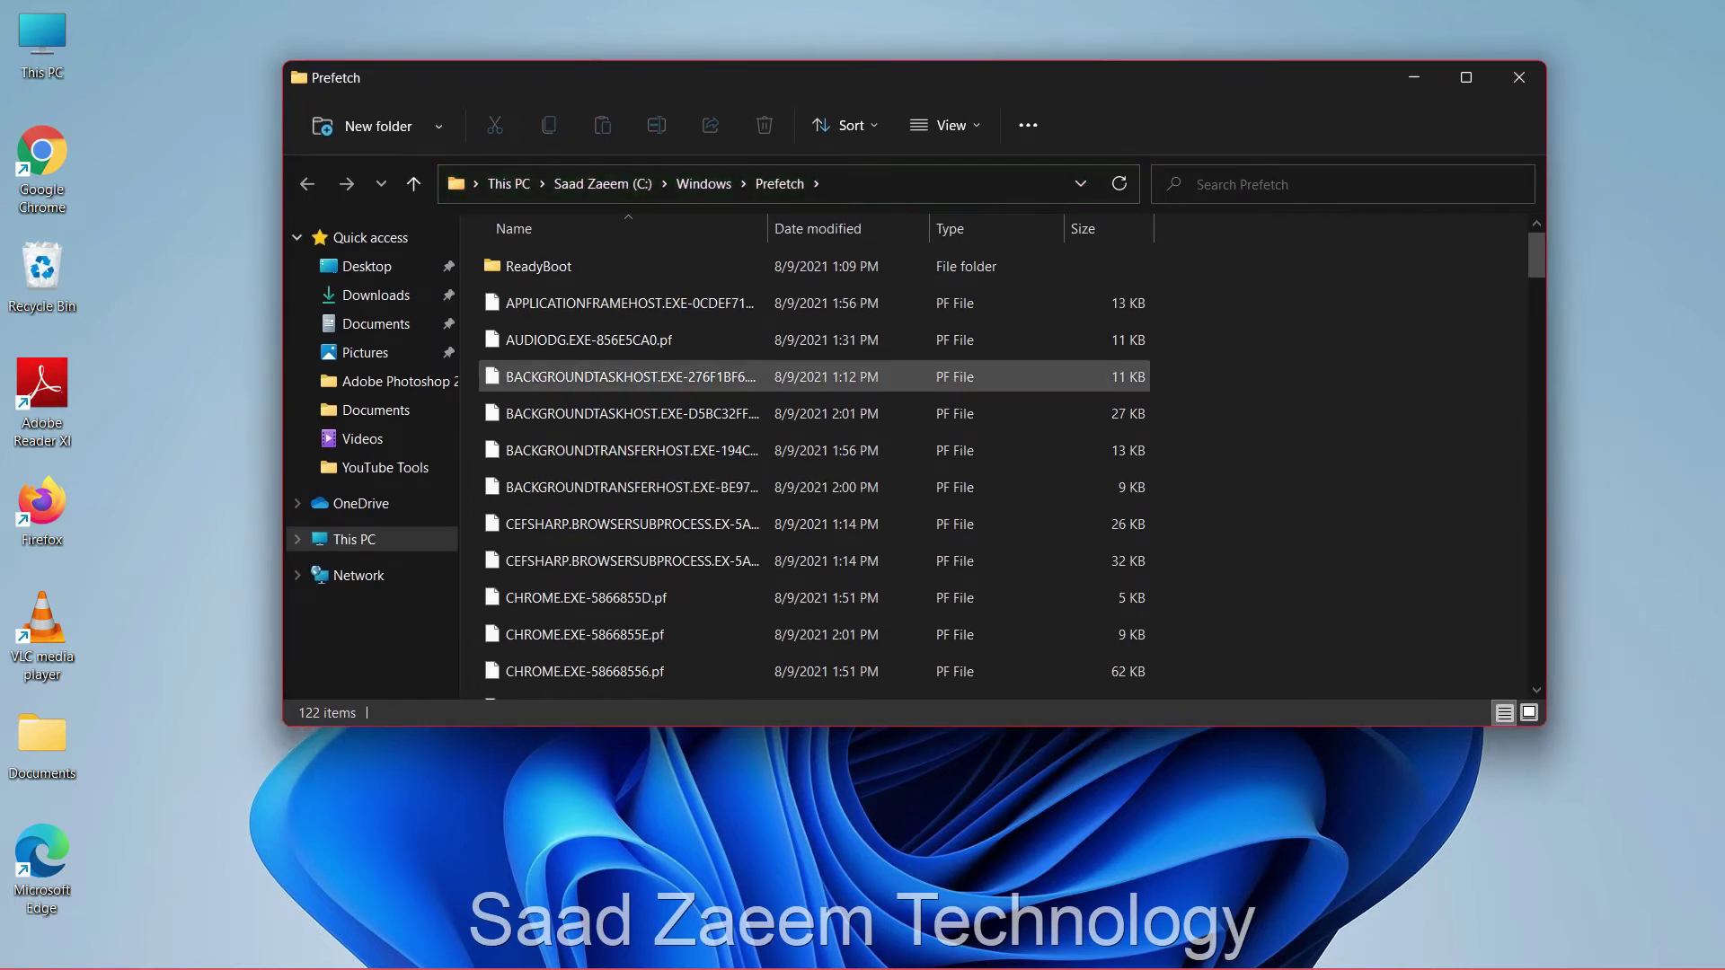
# Delete everything in the Prefetch folder, skipping all files in use, and close the folder
pyautogui.hotkey('ctrl', 'a')
pyautogui.press('Delete')
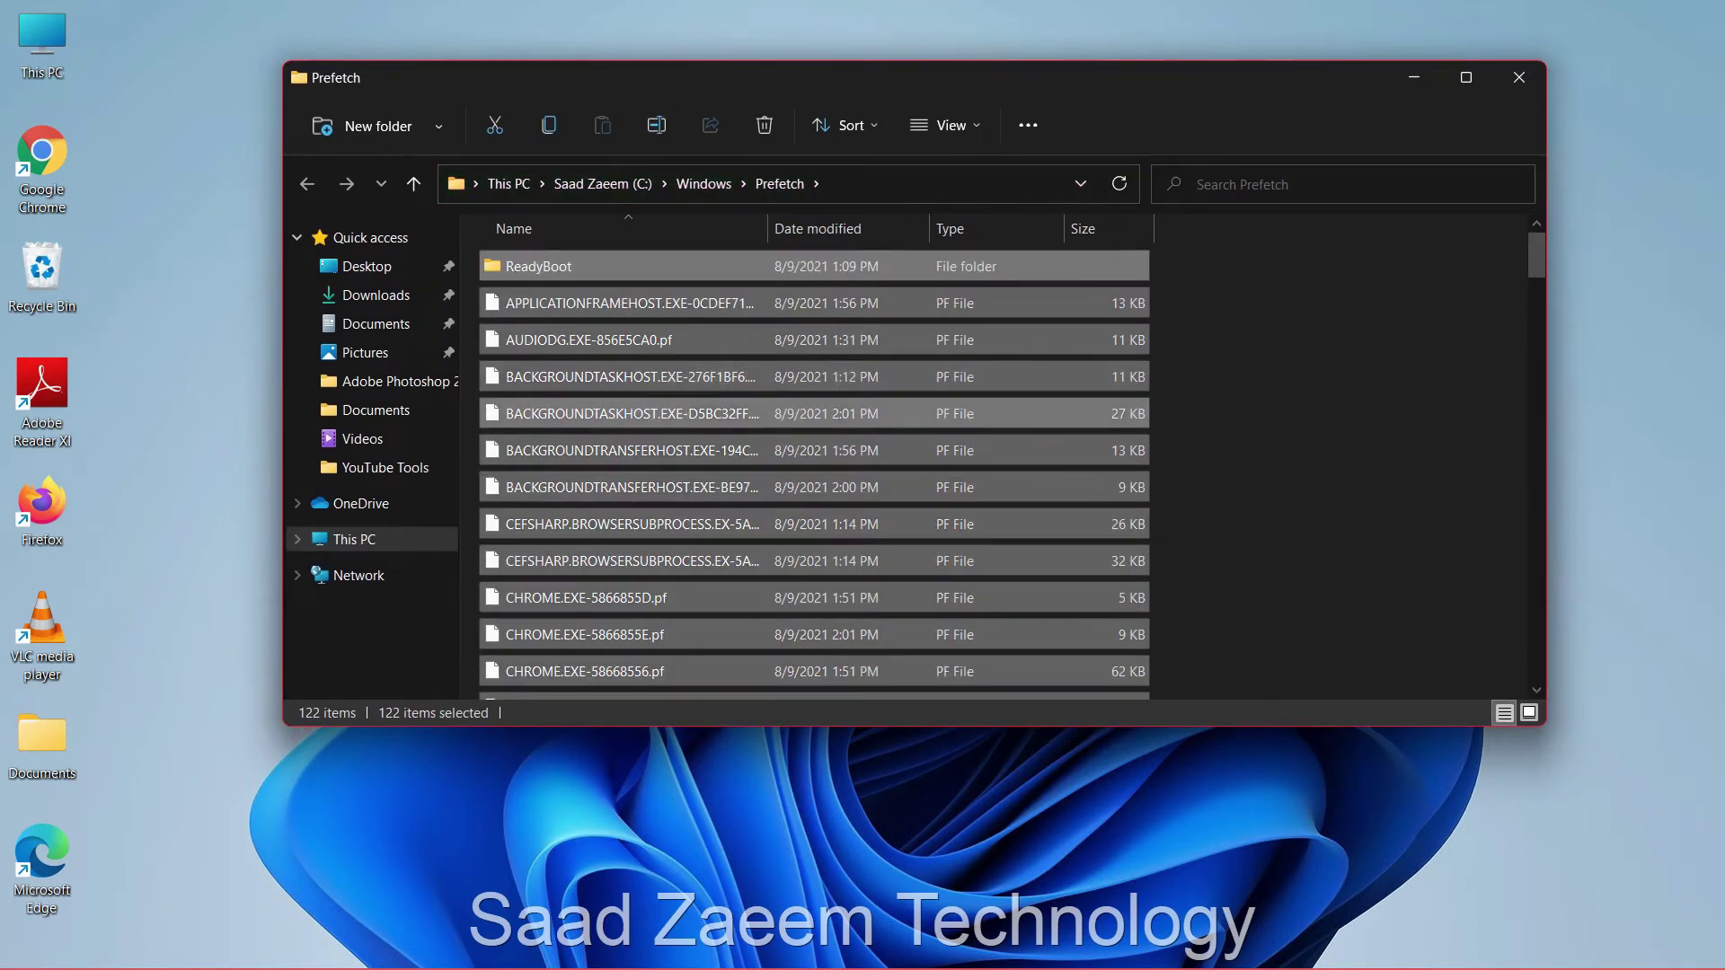
pyautogui.click(648, 452)
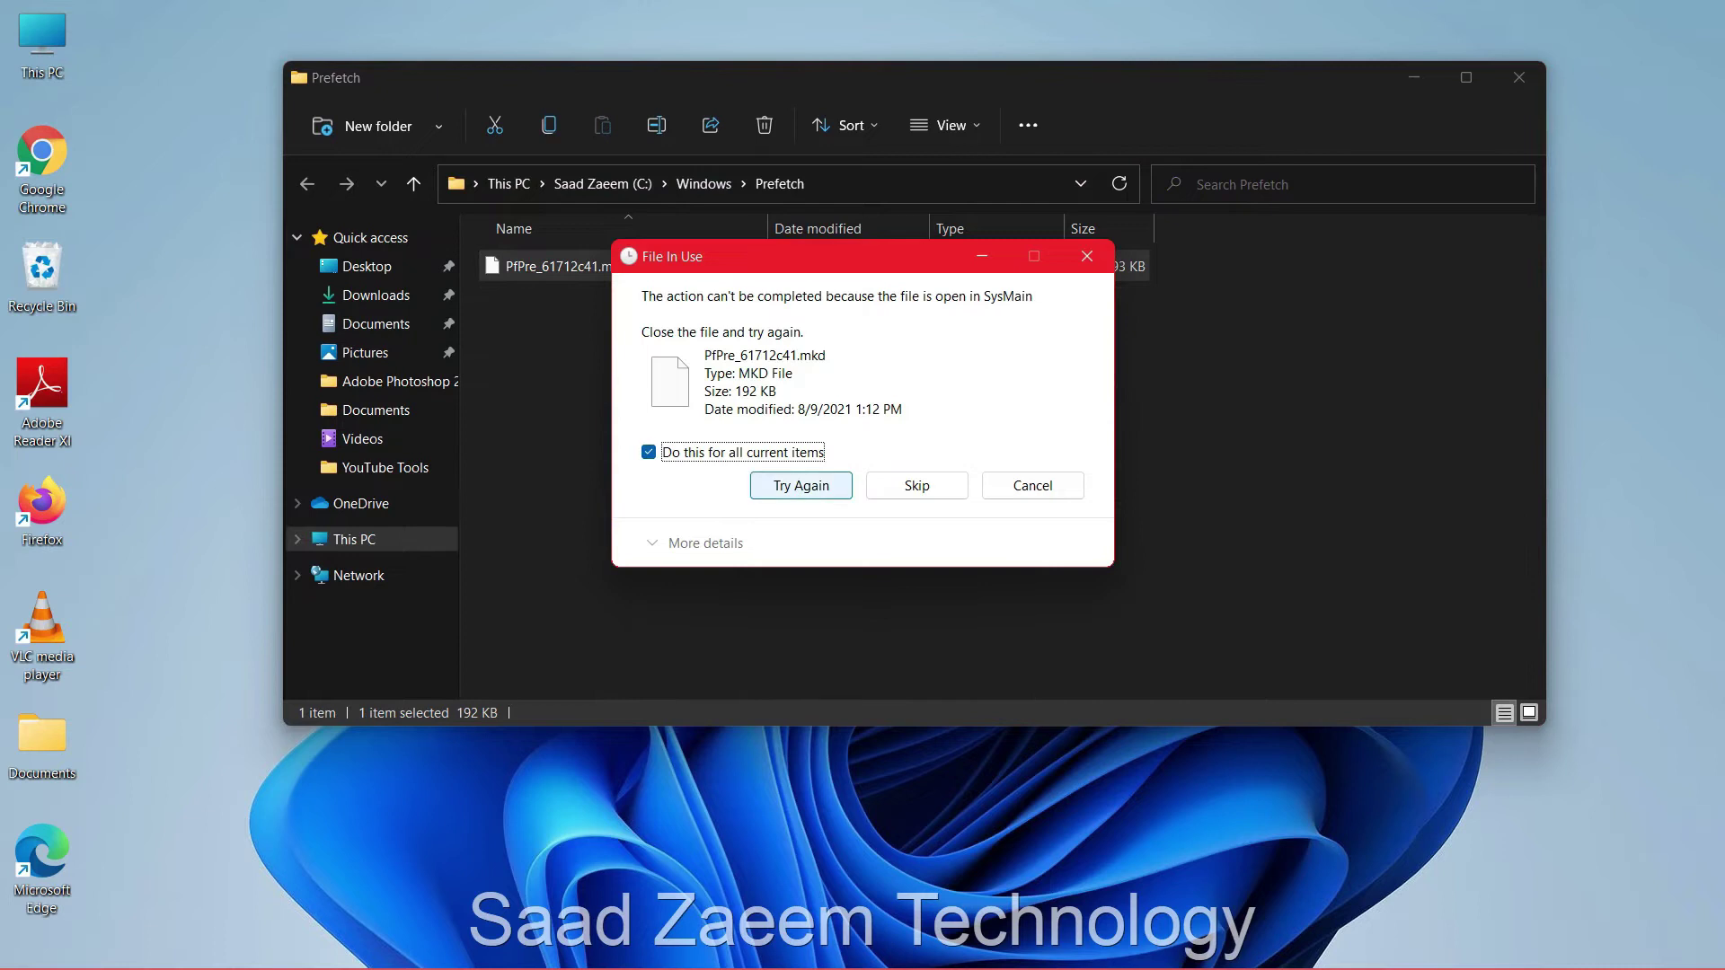
pyautogui.click(917, 485)
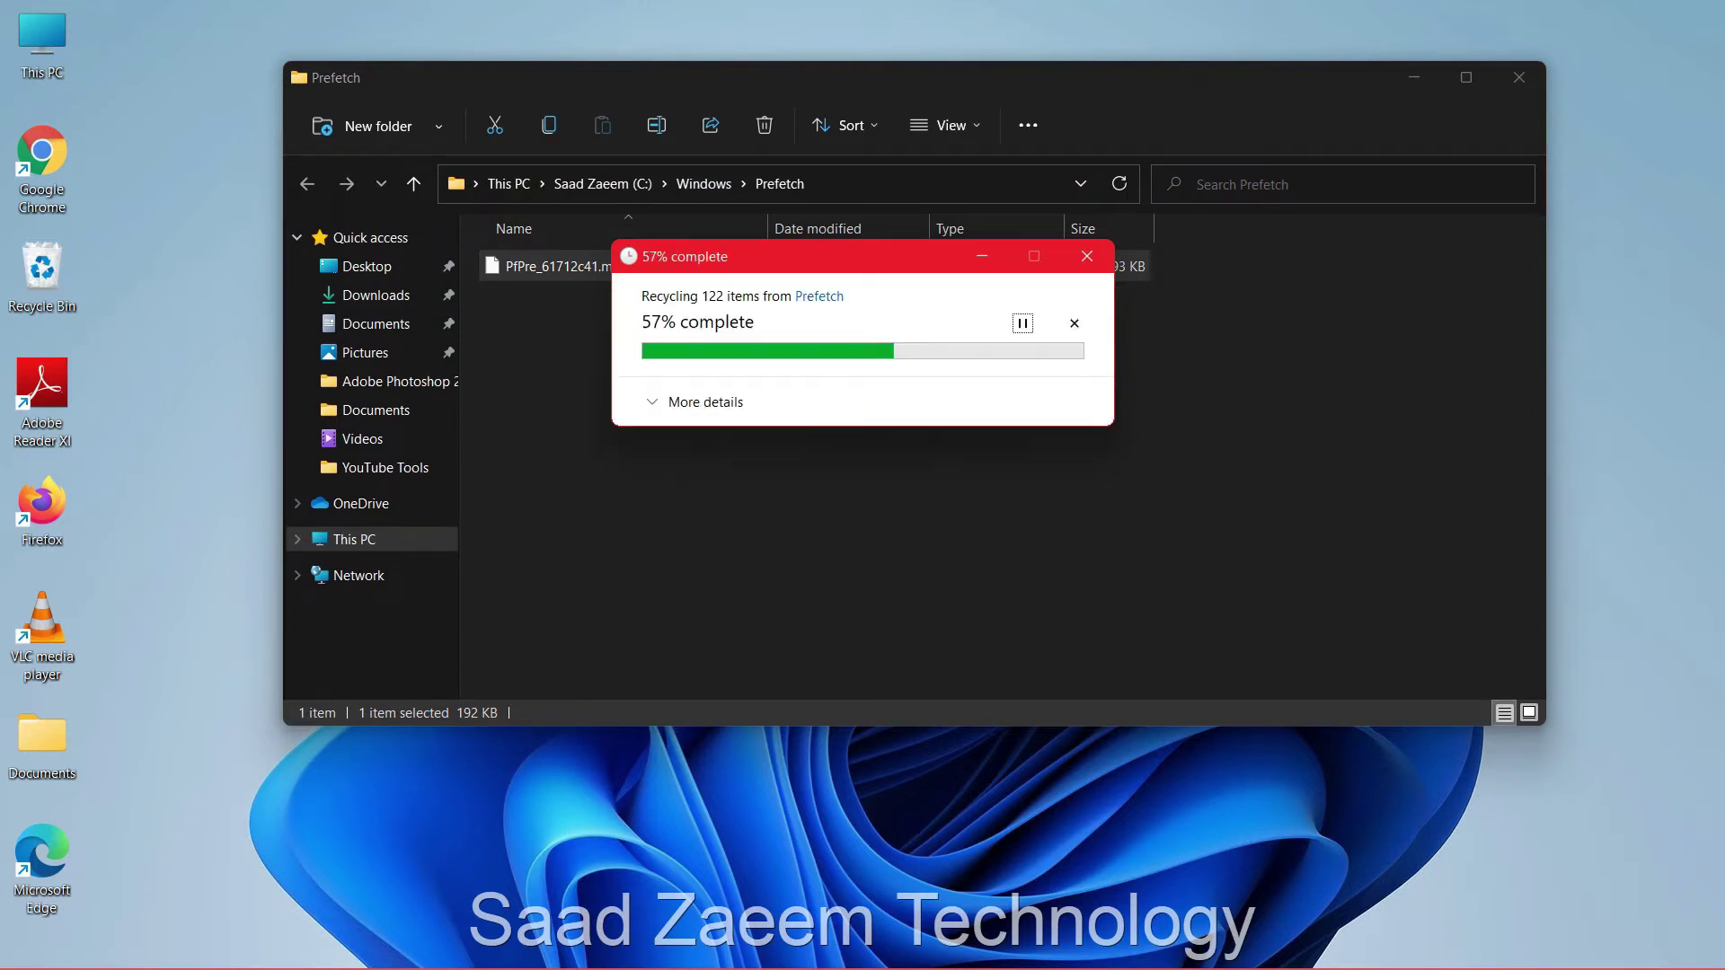
pyautogui.click(1518, 78)
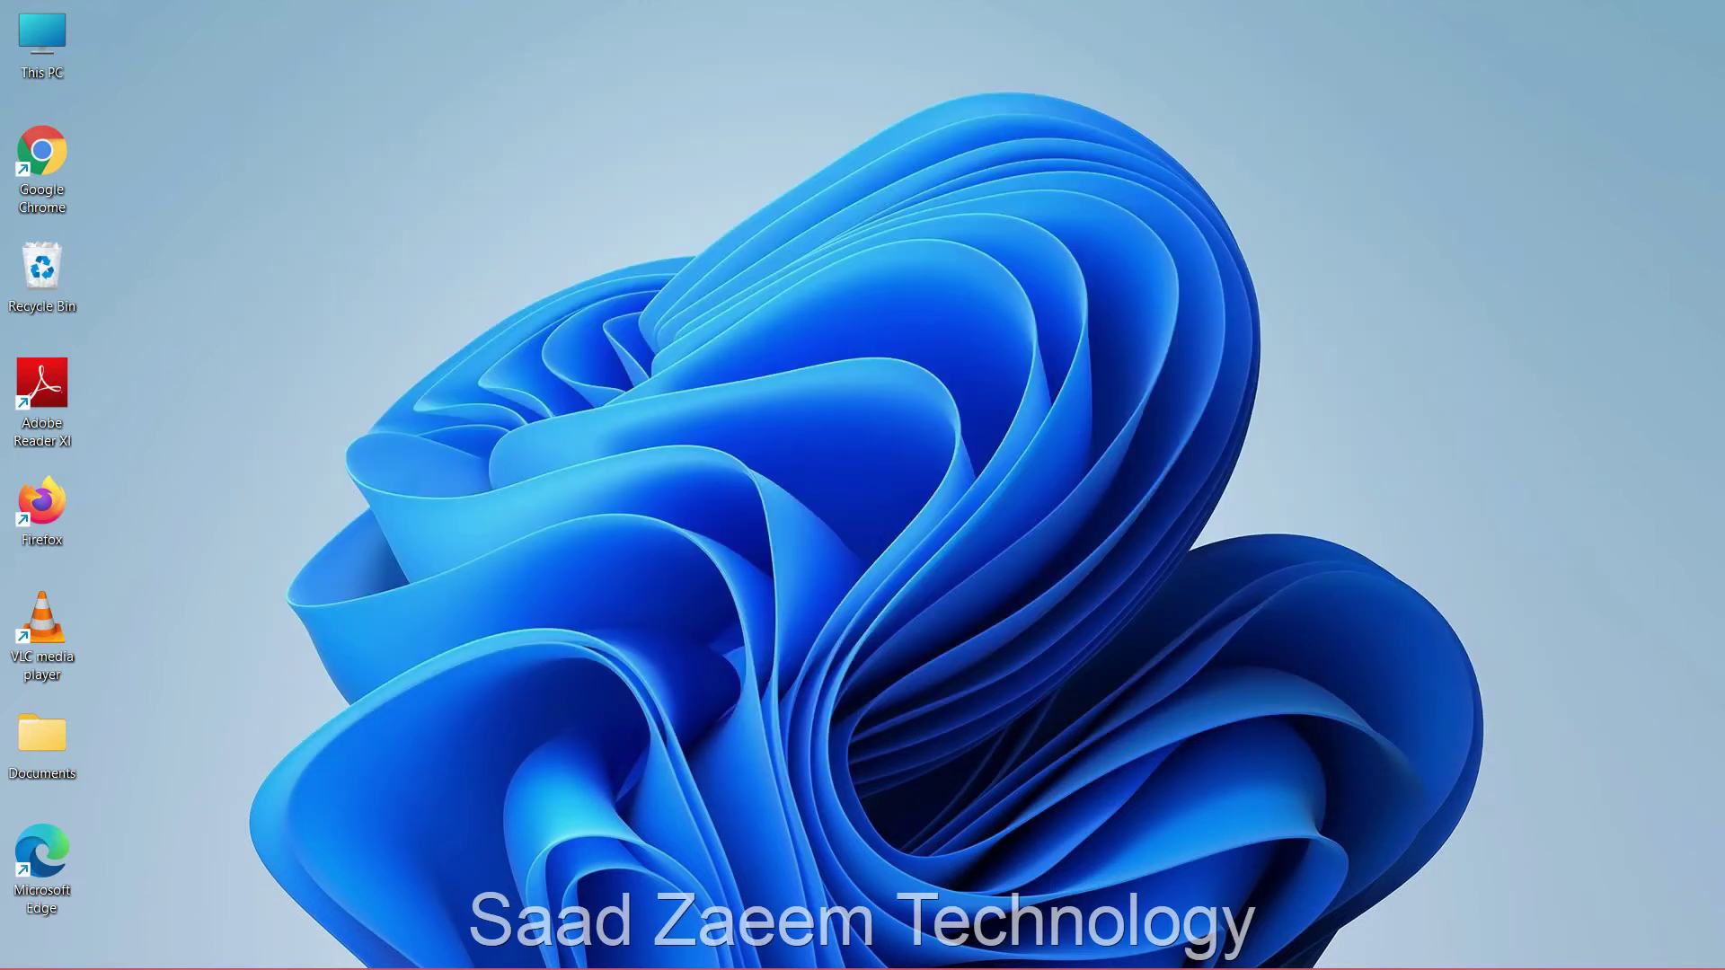
# Empty the Recycle Bin from the desktop and confirm the permanent deletion
pyautogui.rightClick(70, 245)
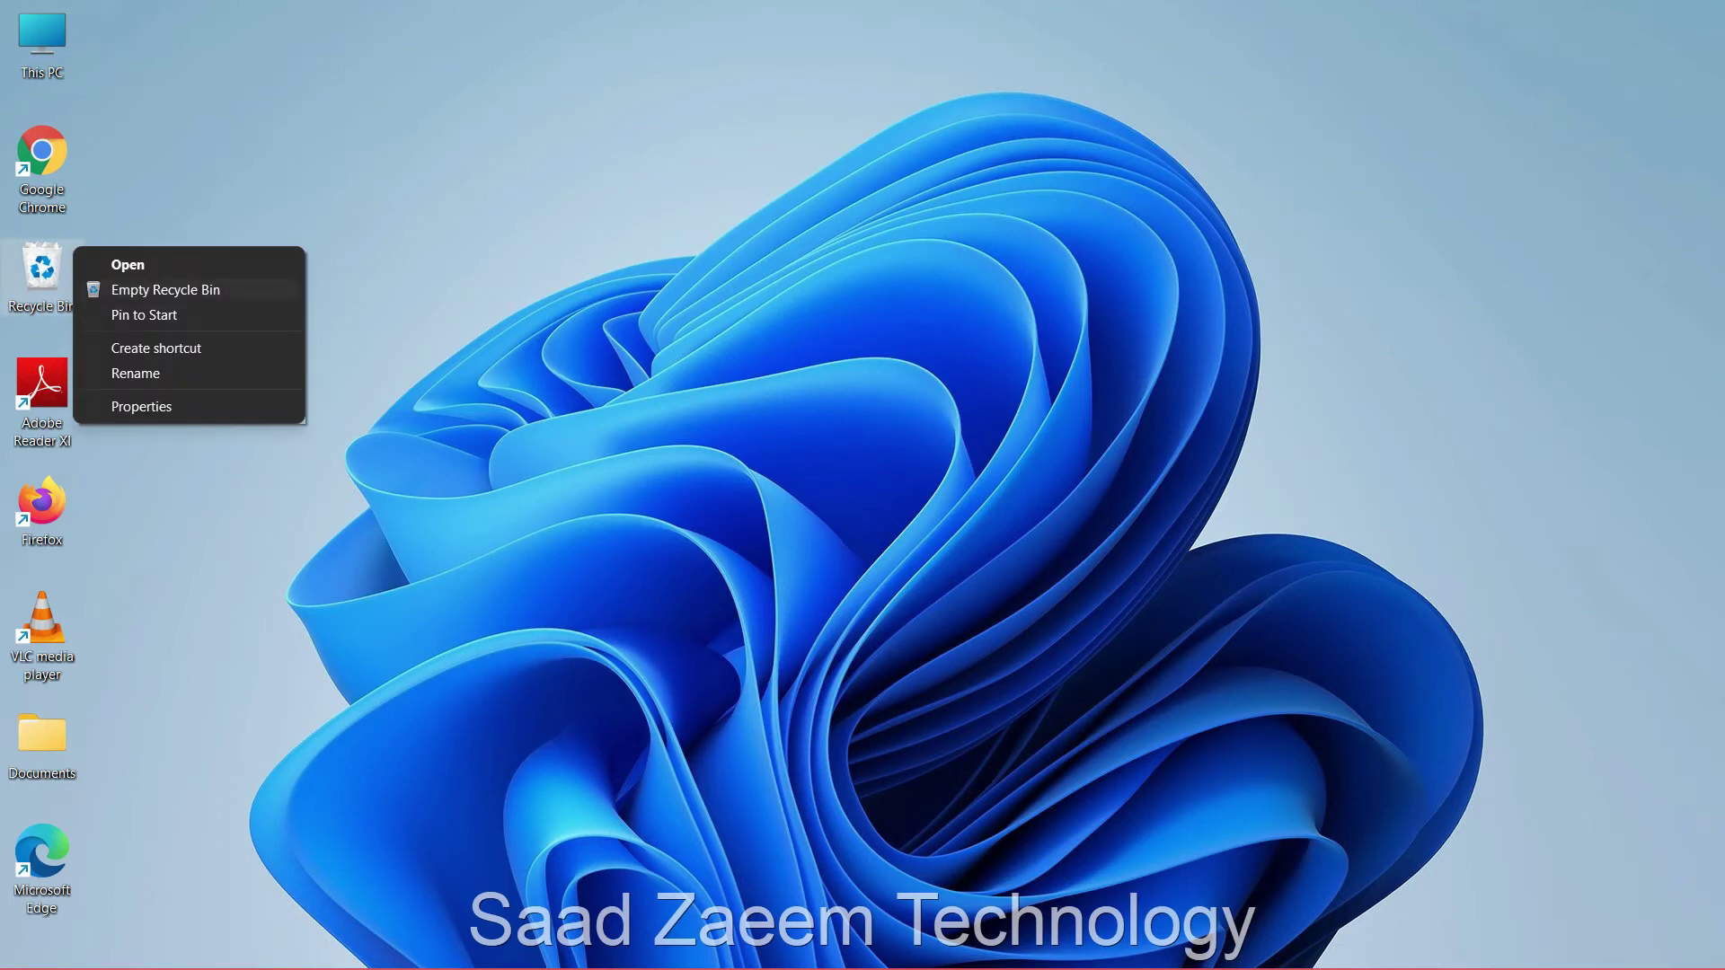
pyautogui.click(180, 289)
pyautogui.click(943, 516)
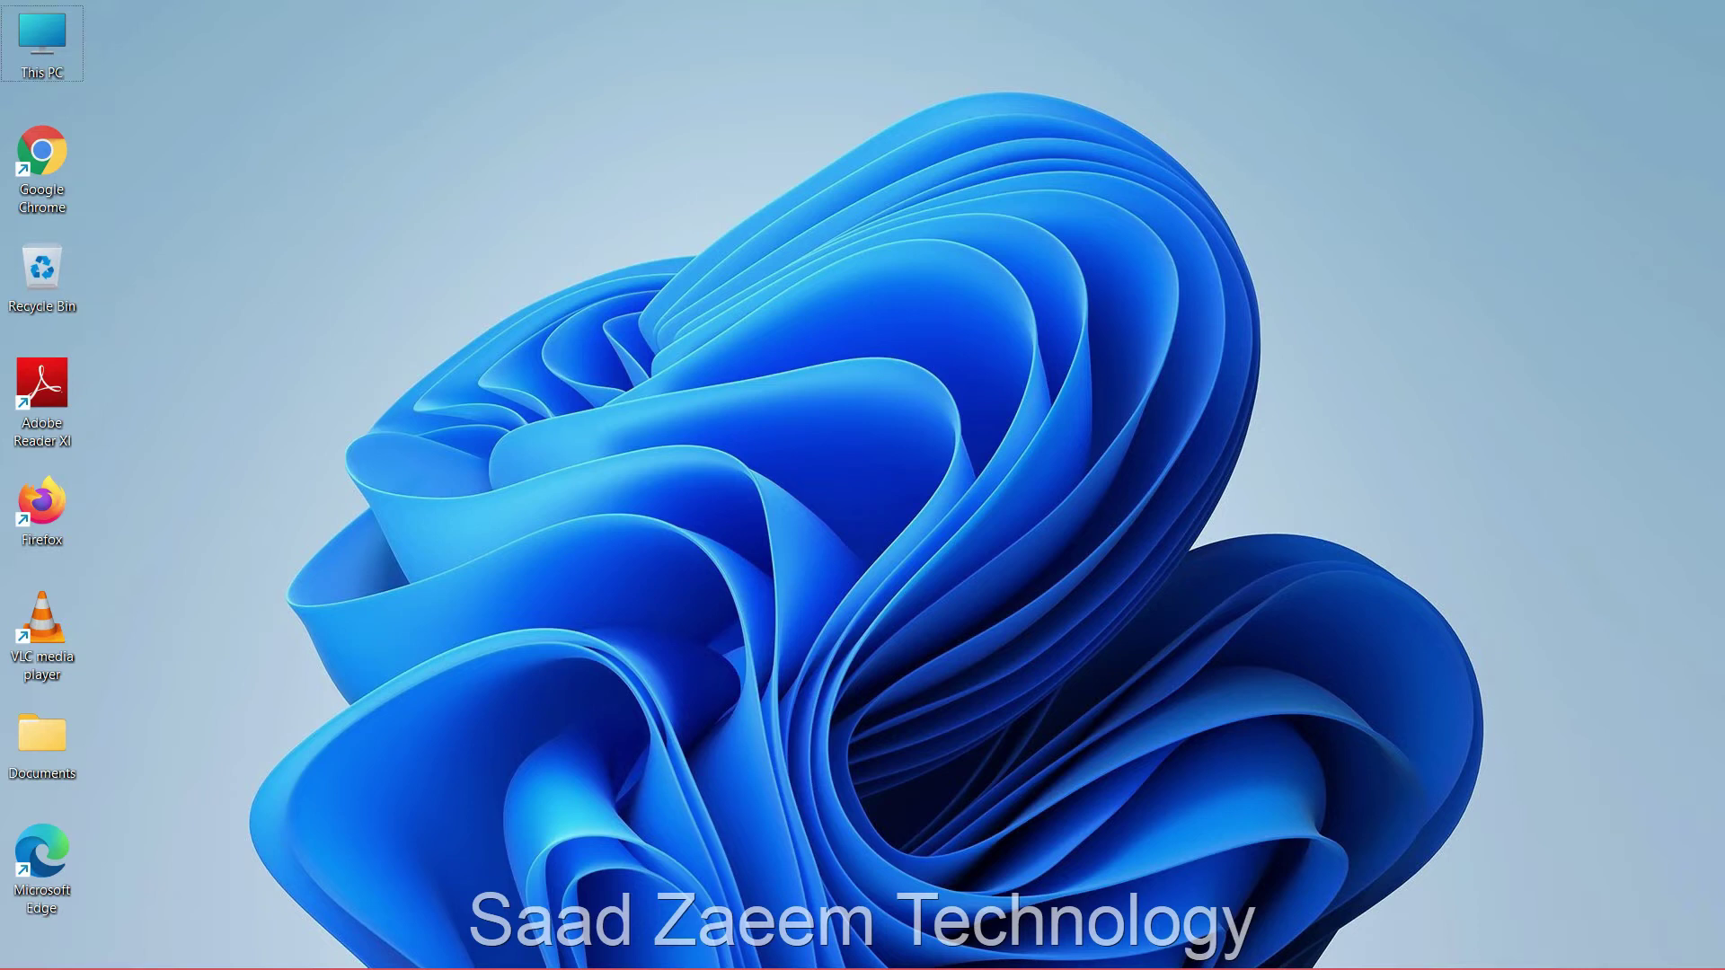
# Switch to the Settings app, search it for "View adva" and open View advanced system settings
pyautogui.press('super')
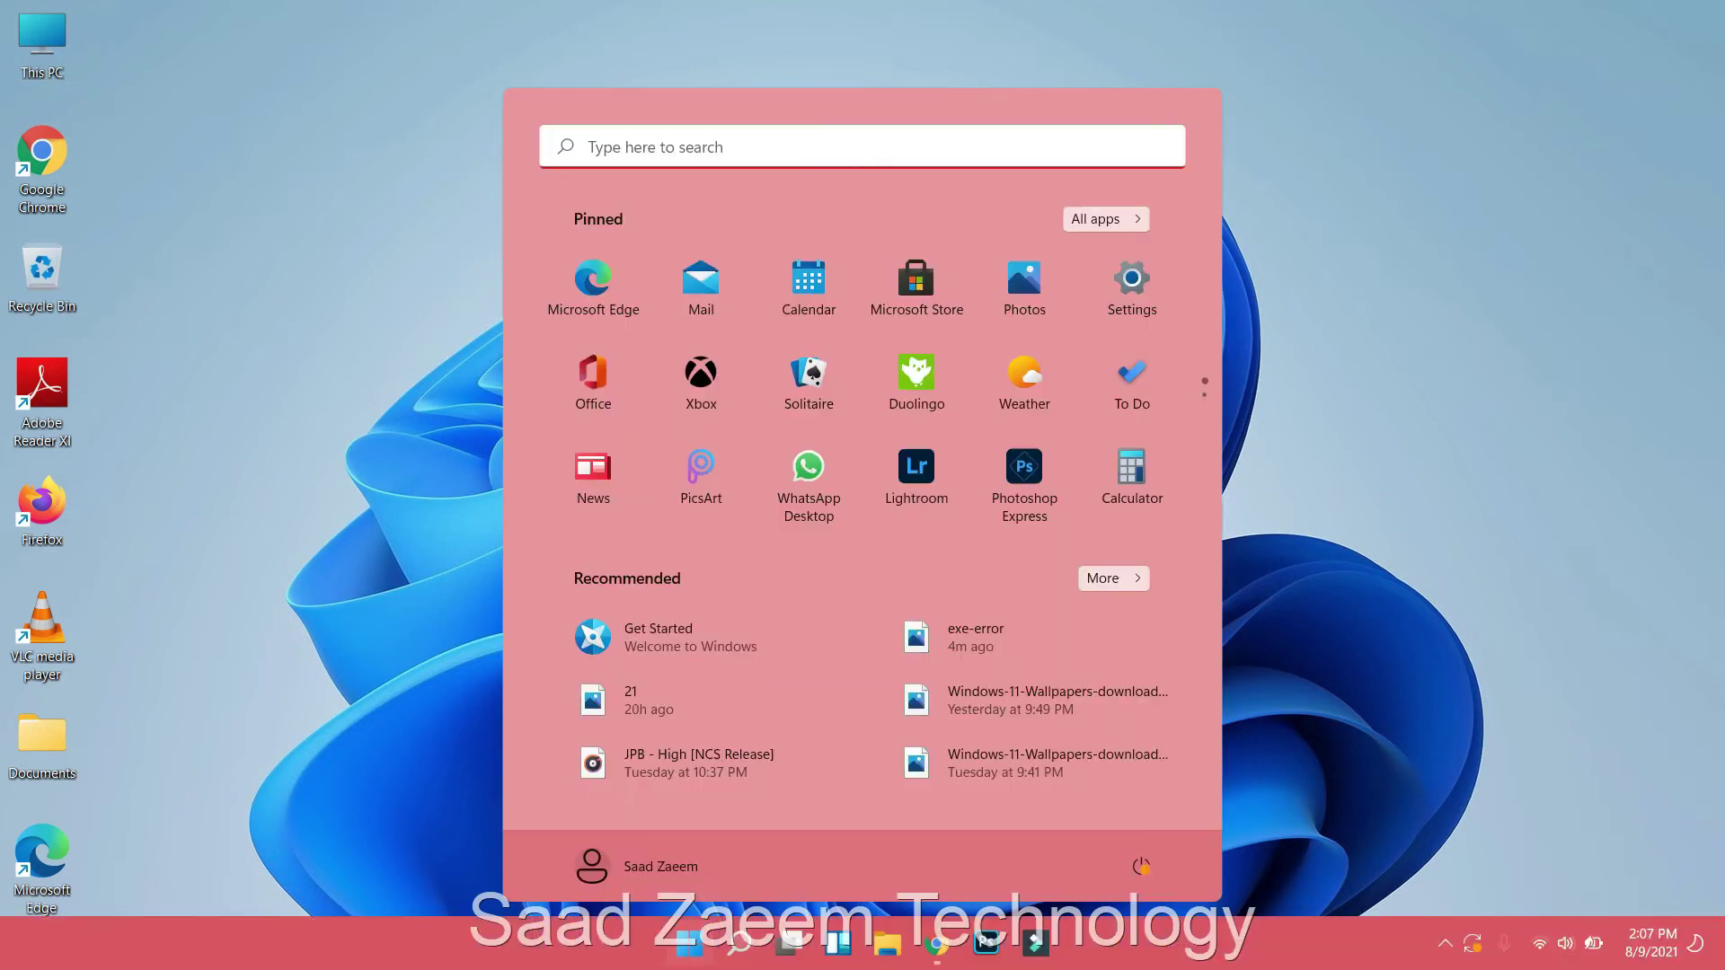
pyautogui.write('sett')
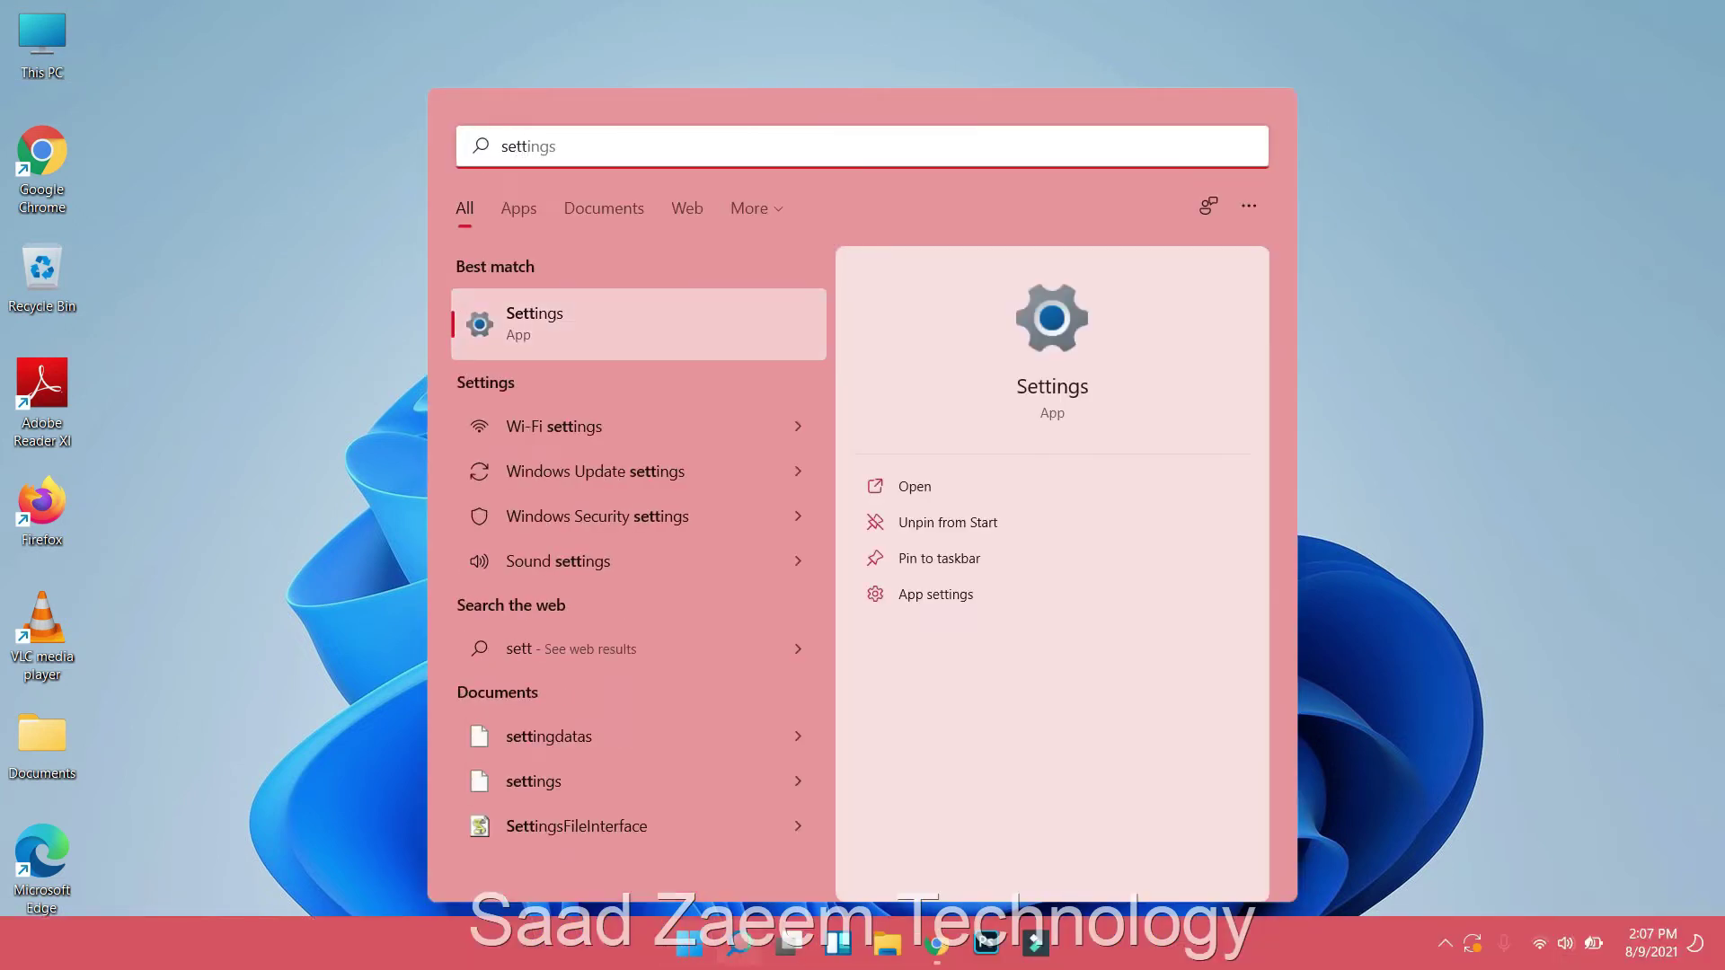
pyautogui.press('Return')
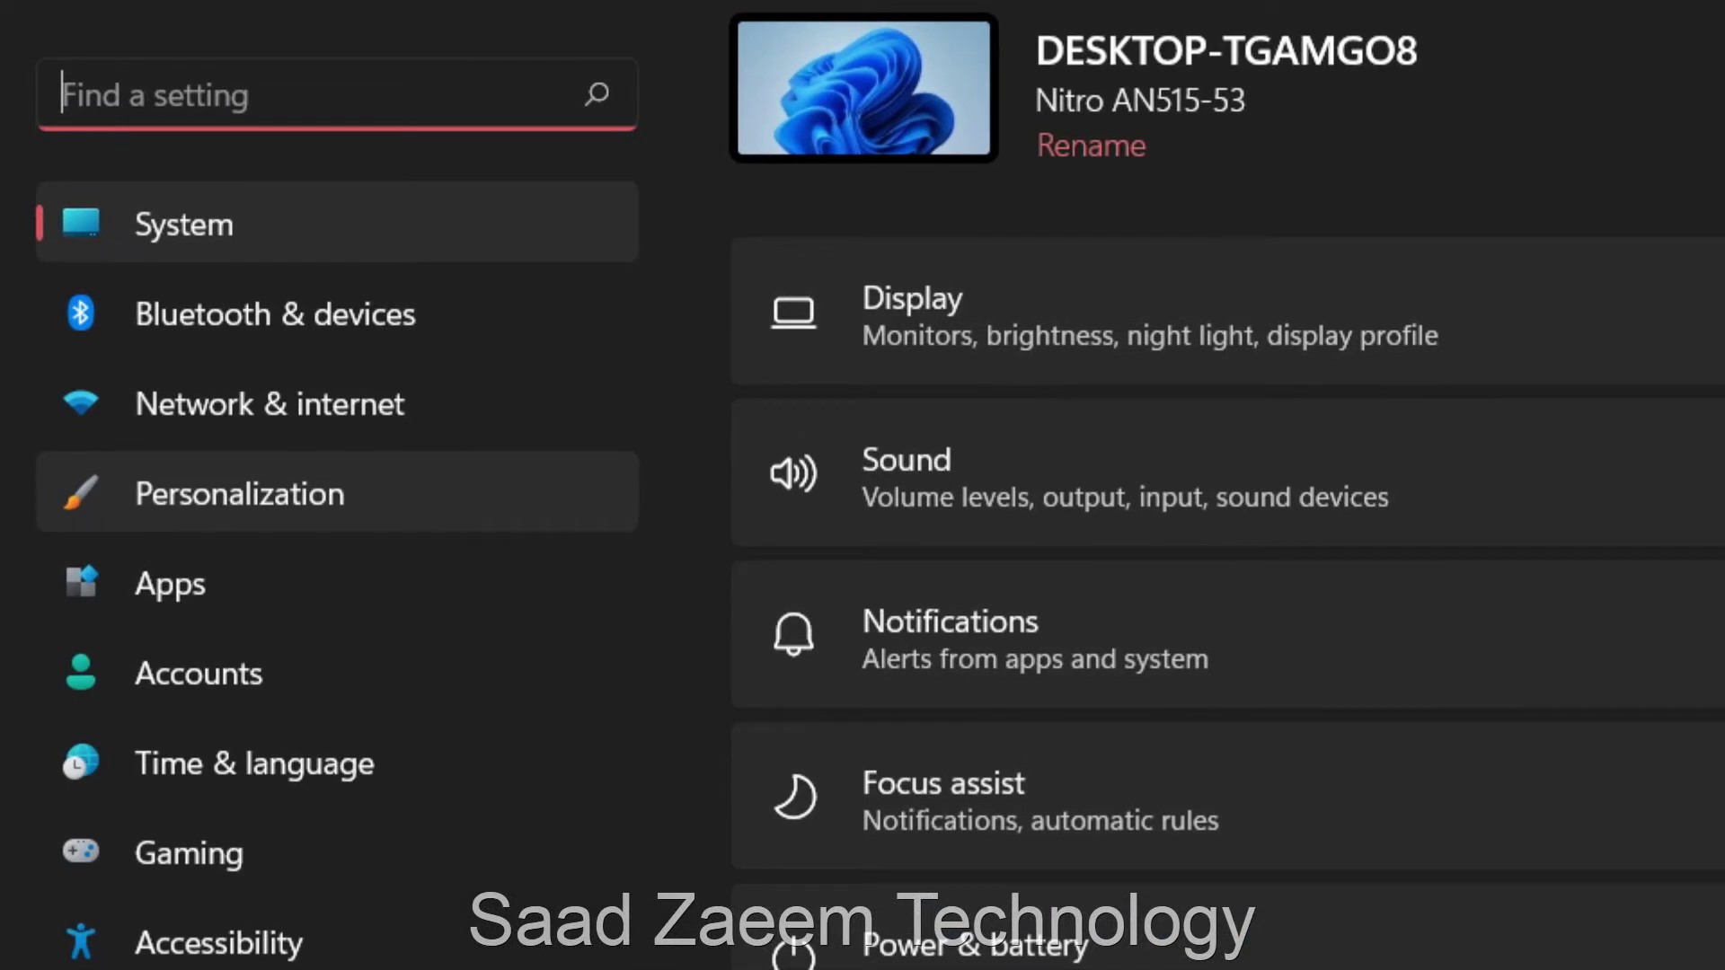
pyautogui.write('View')
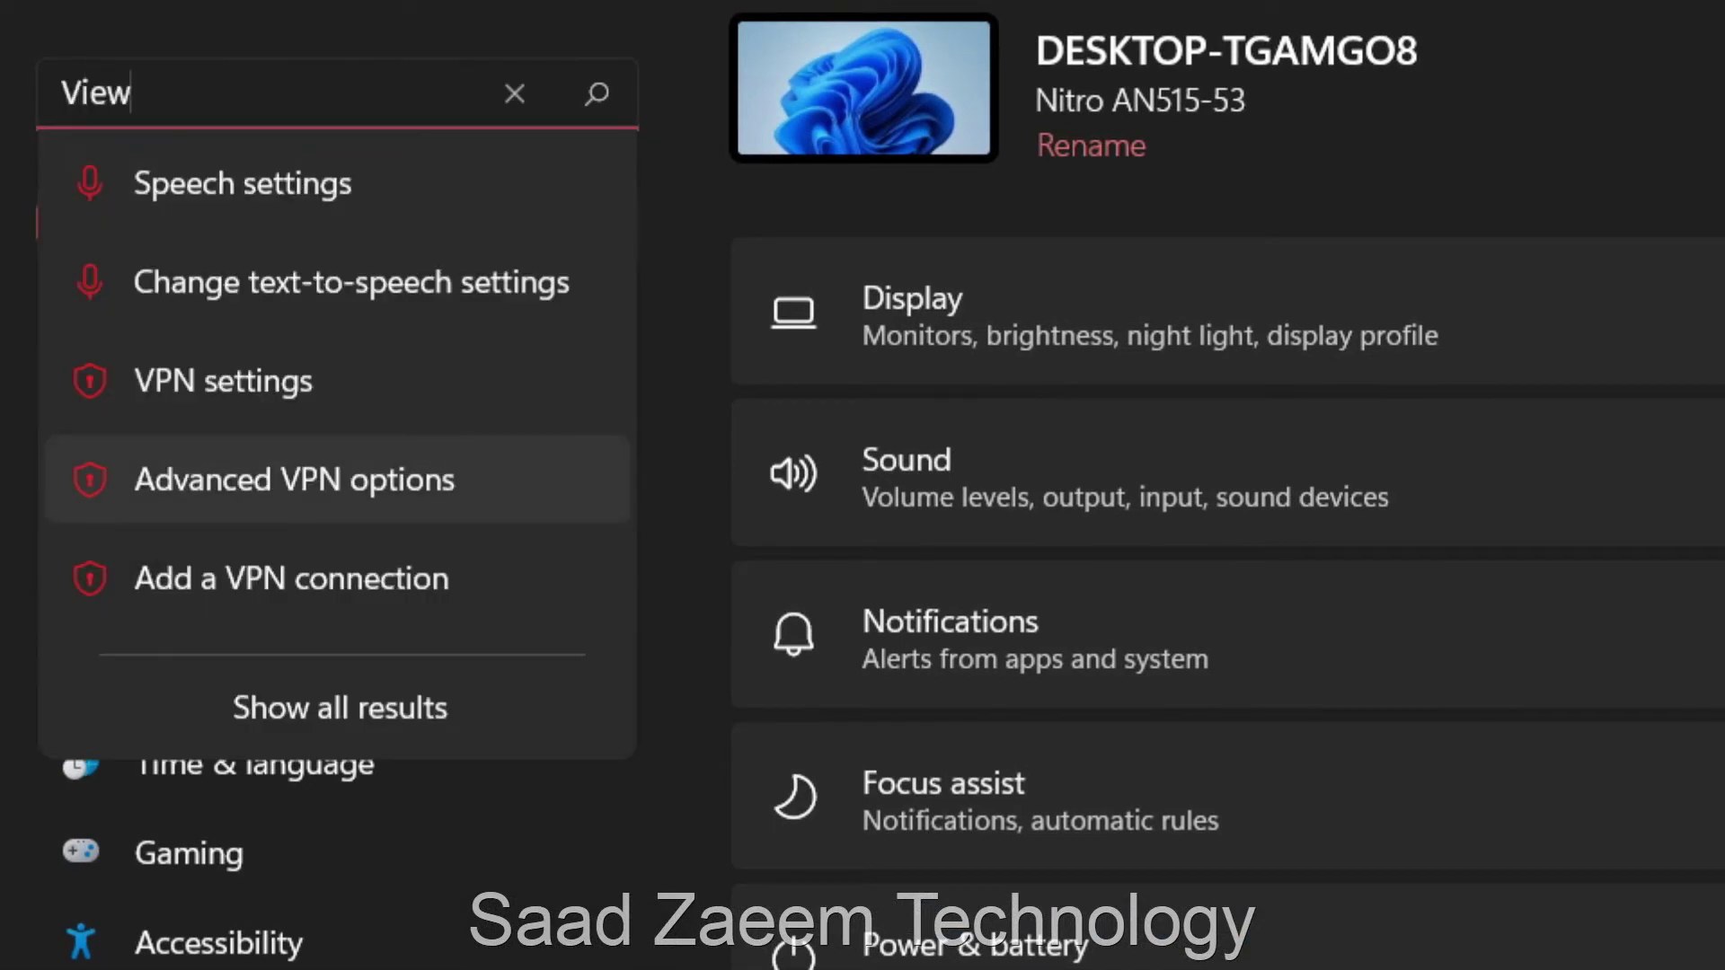
pyautogui.write(' adva')
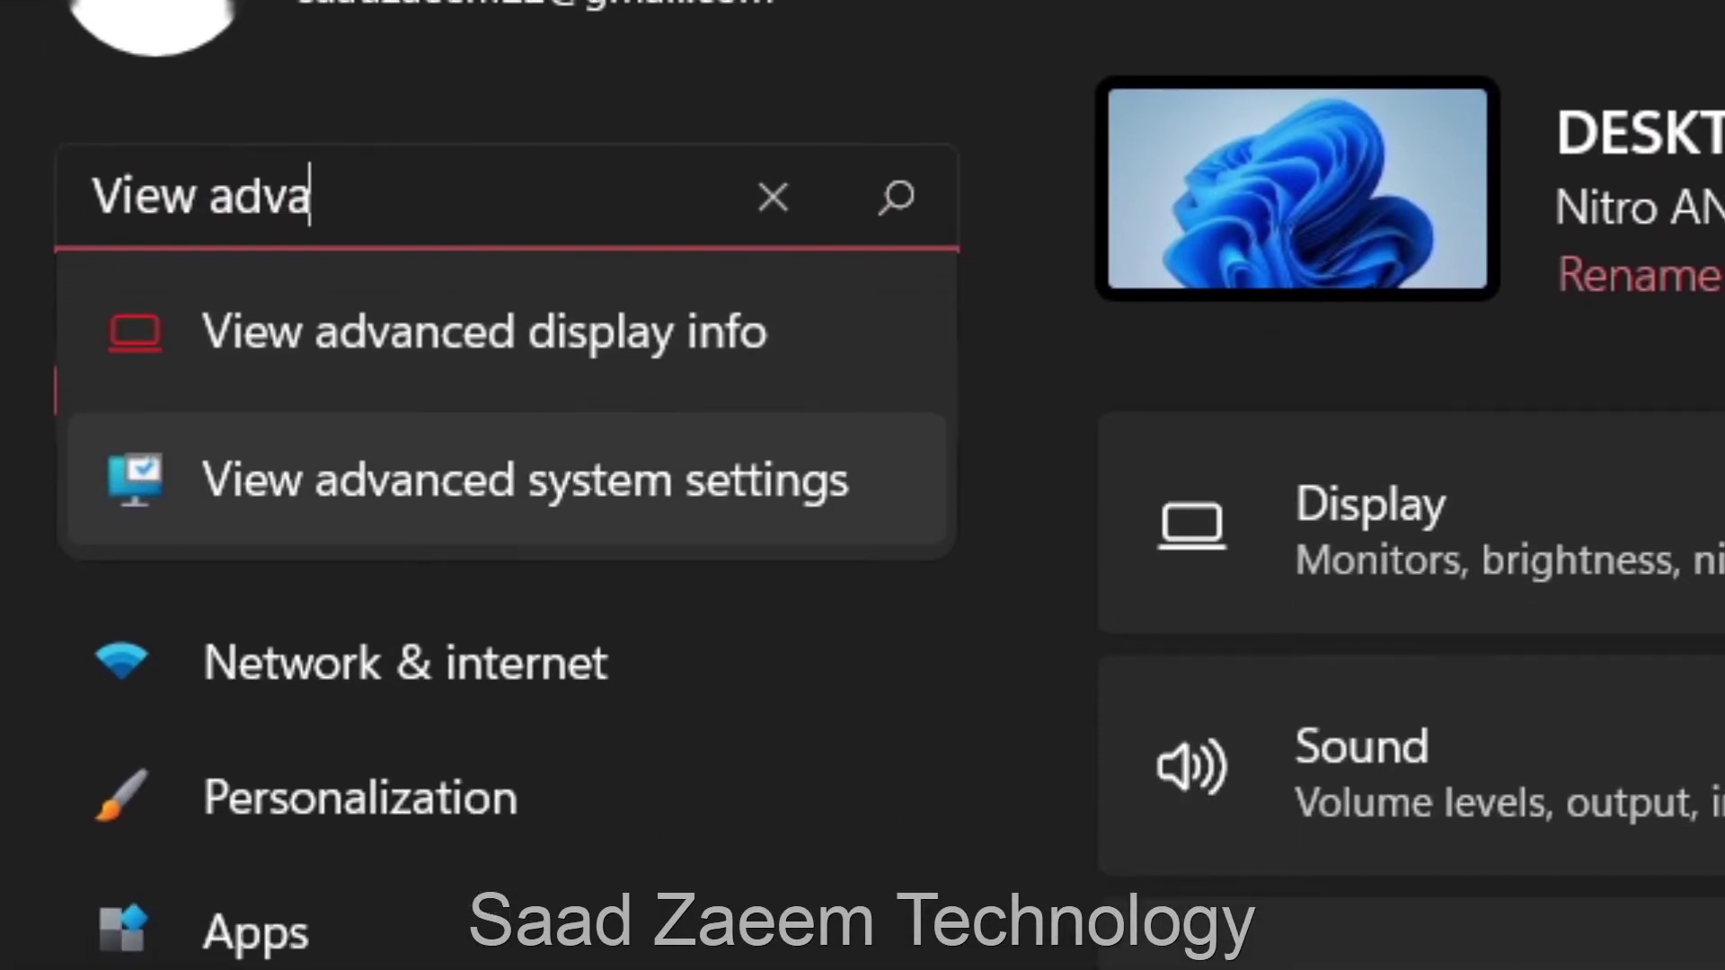
pyautogui.click(526, 583)
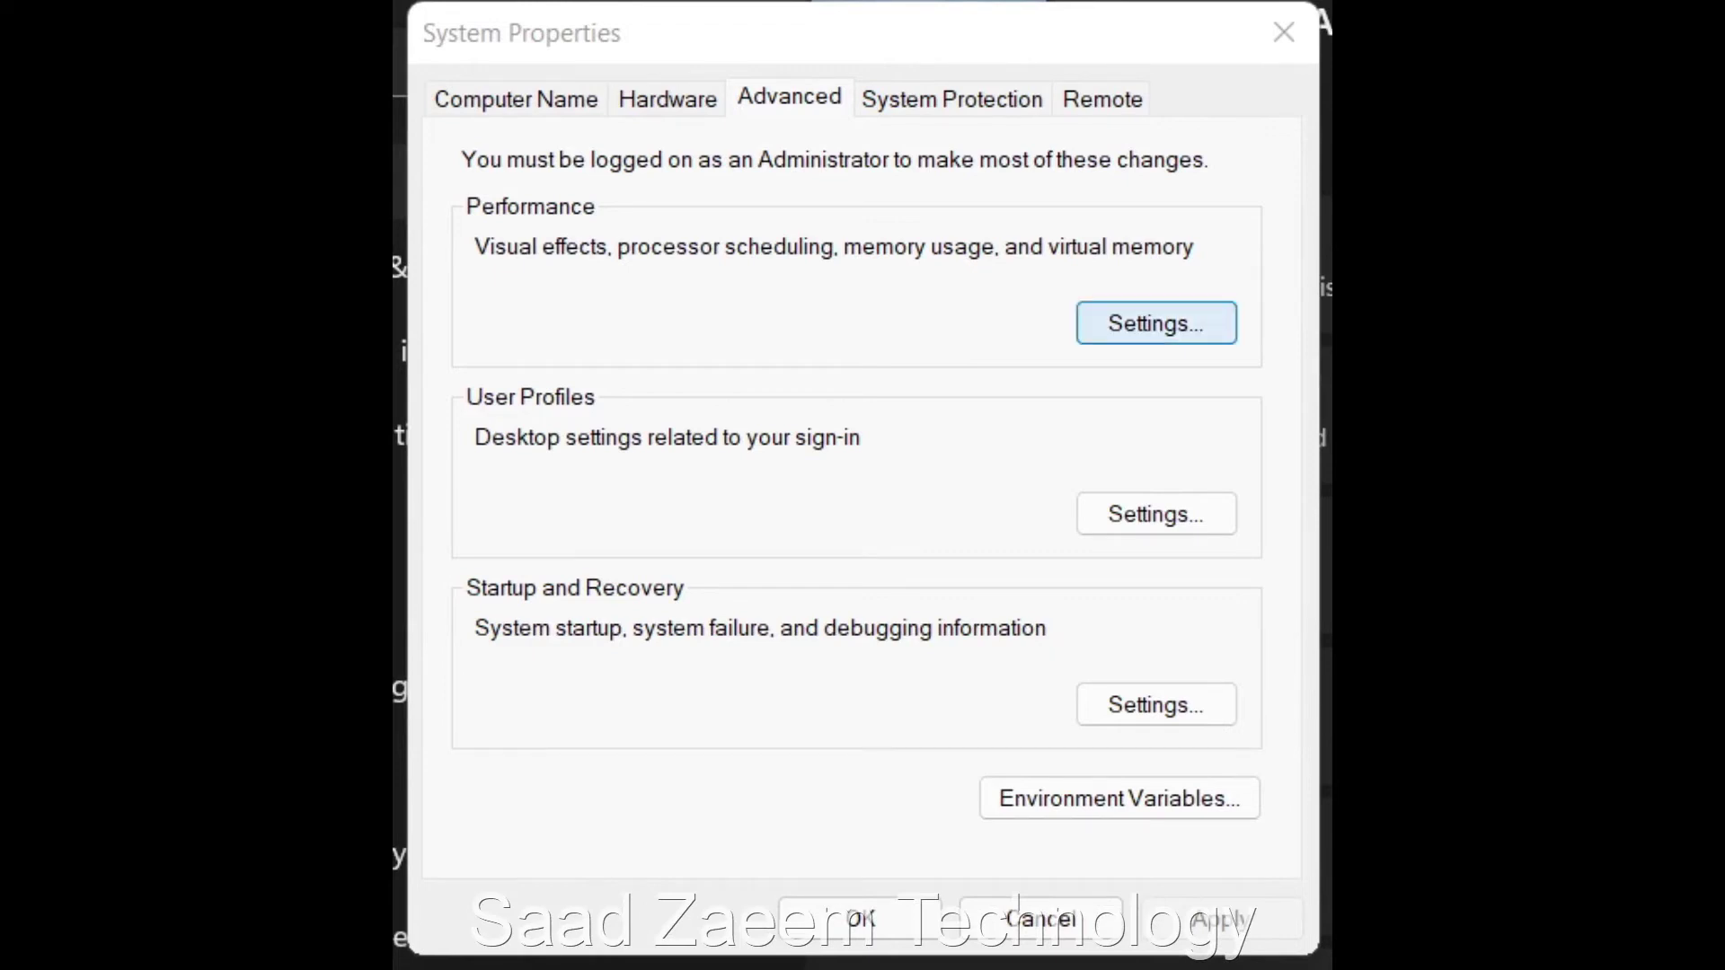
# In the Performance settings, turn on DEP for all programs and services except selected ones, apply it and acknowledge the restart notice
pyautogui.click(1156, 322)
pyautogui.moveTo(810, 202); pyautogui.dragTo(819, 63)
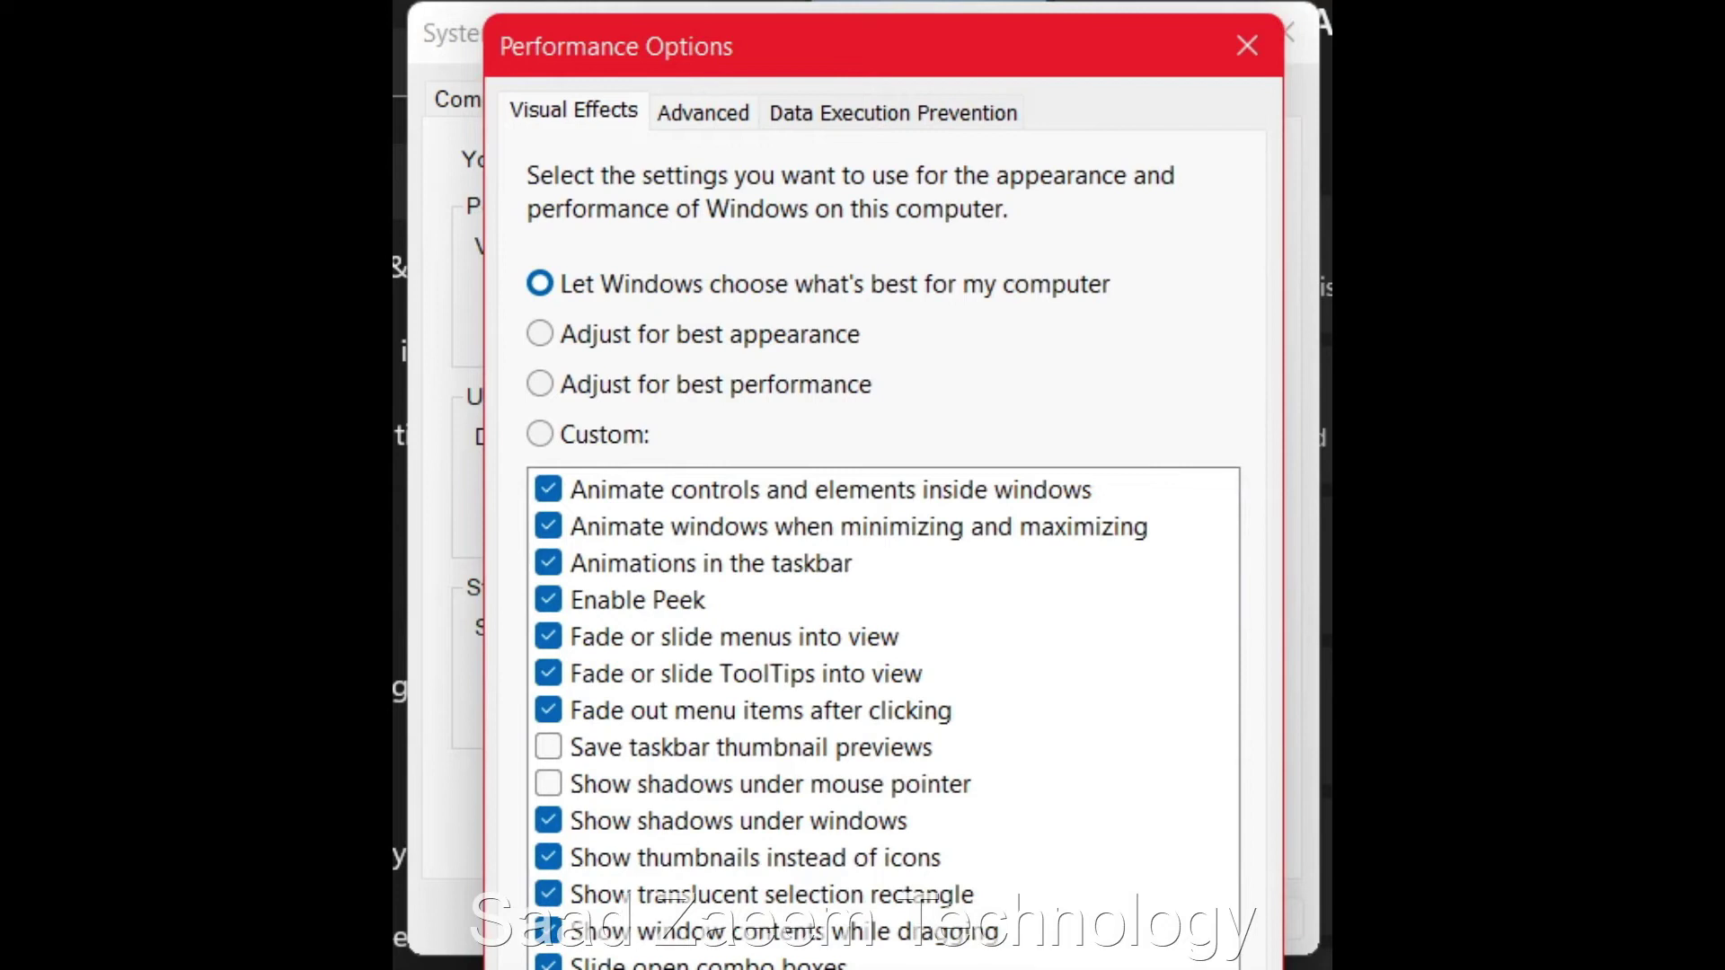
pyautogui.click(893, 112)
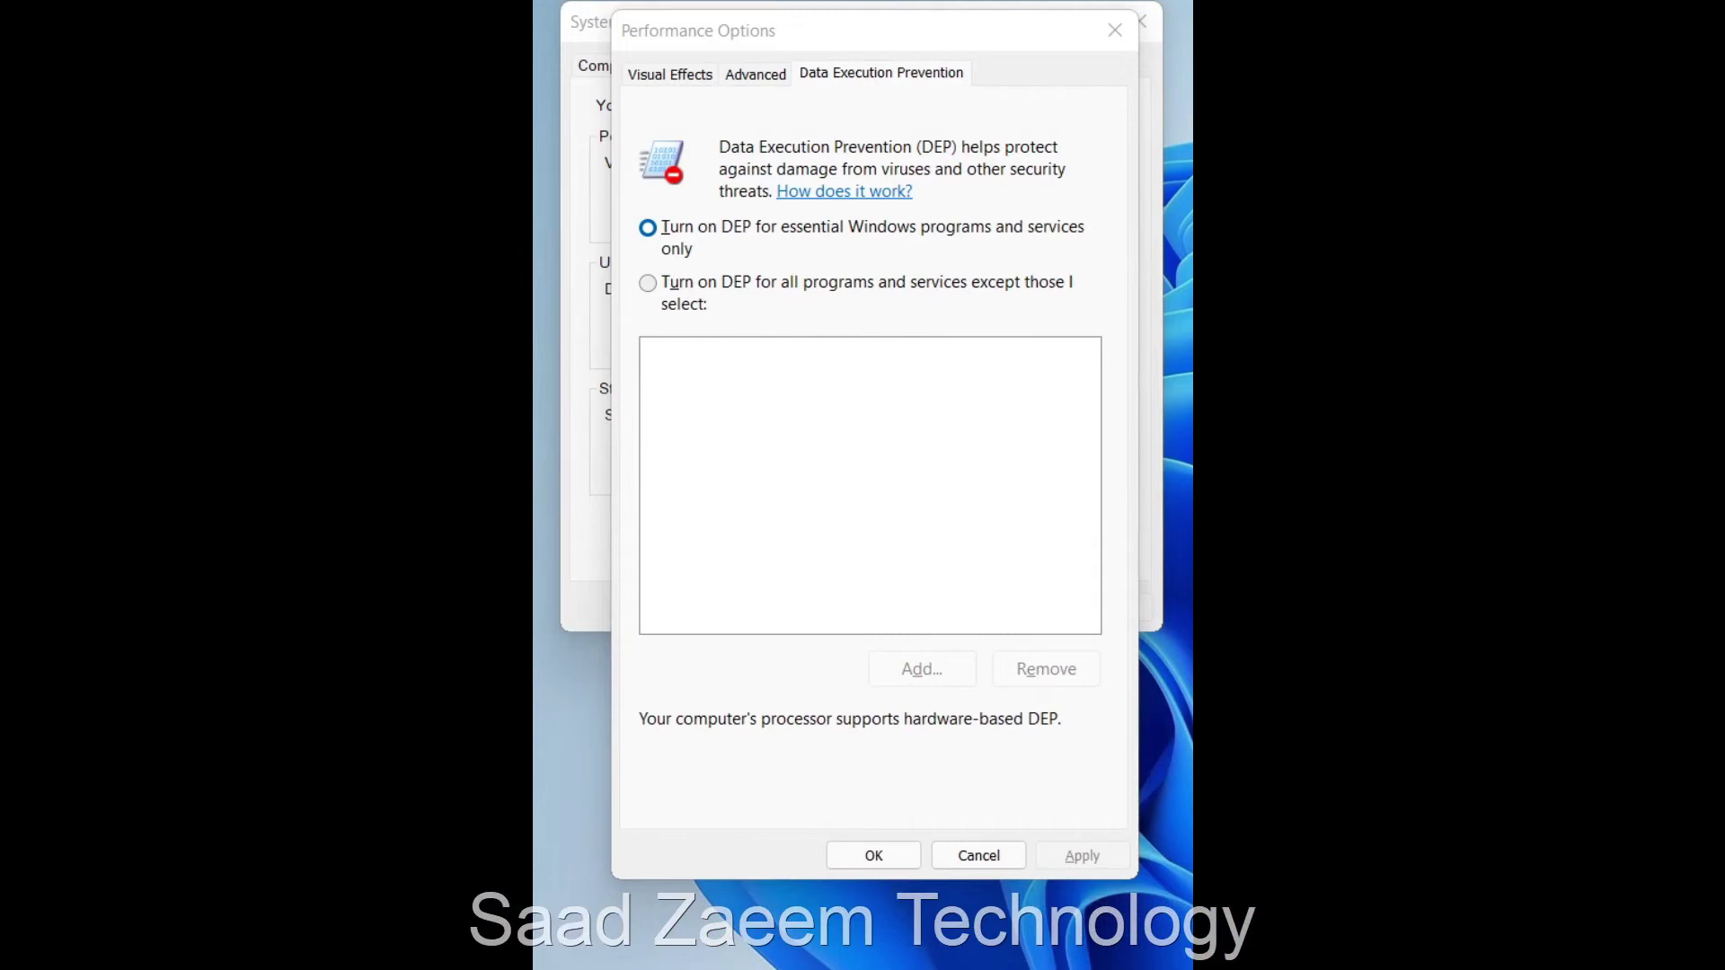
pyautogui.click(646, 283)
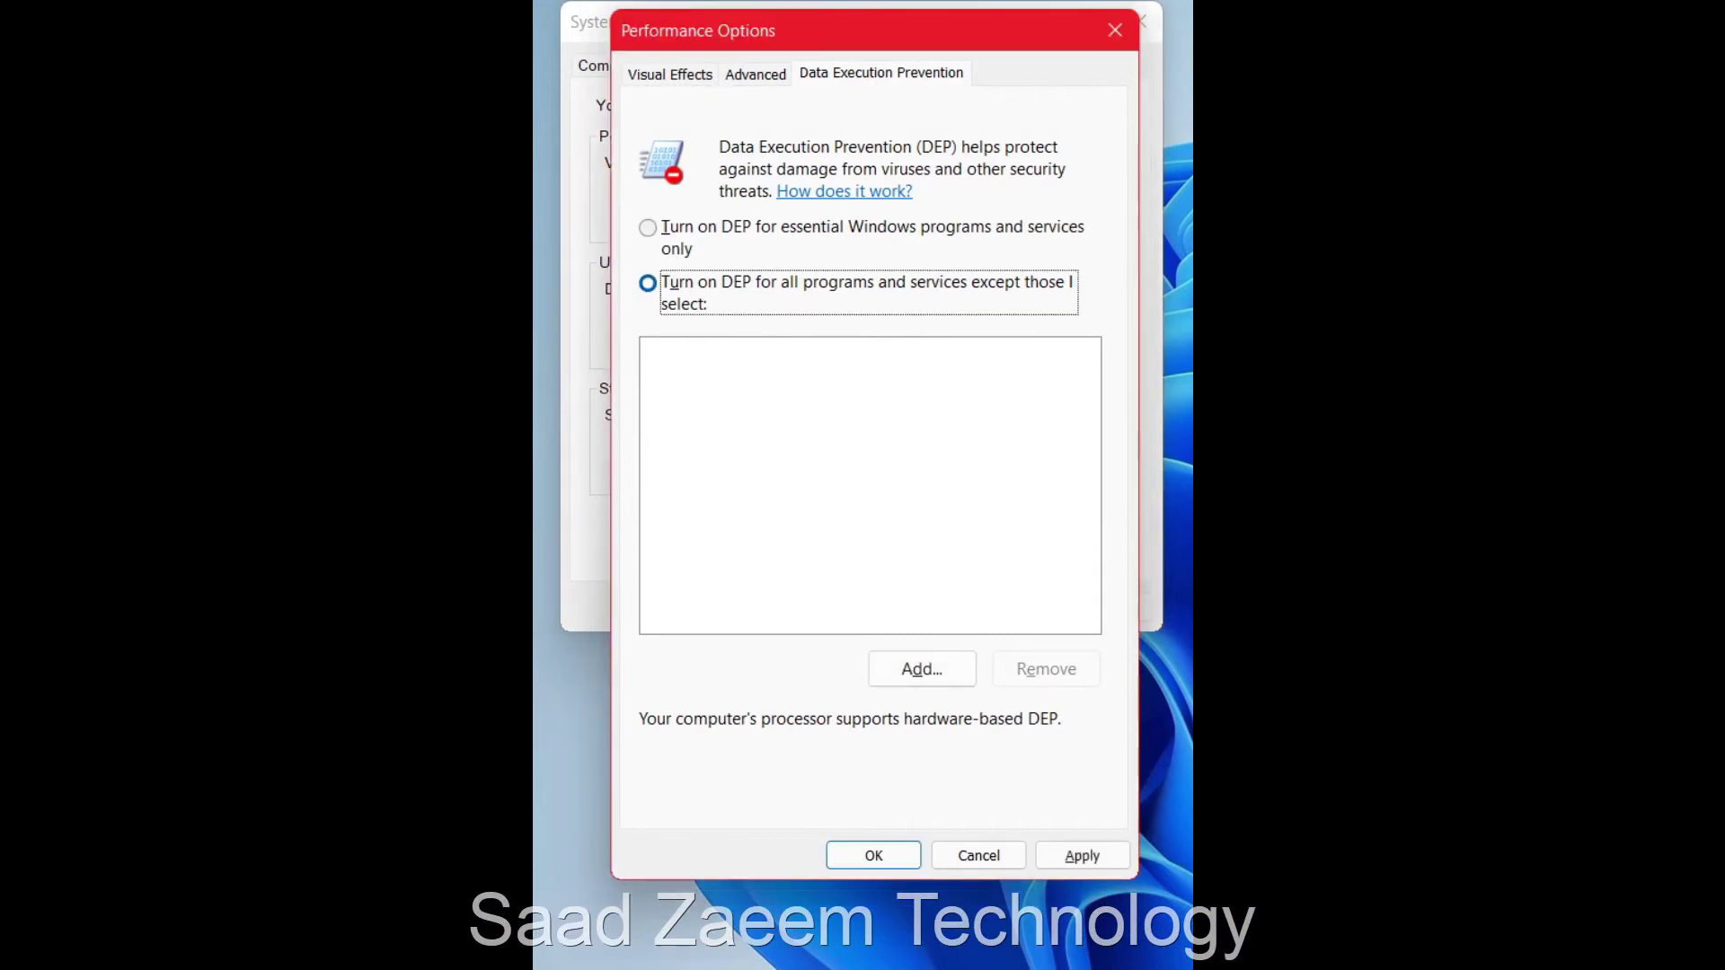
pyautogui.click(1081, 856)
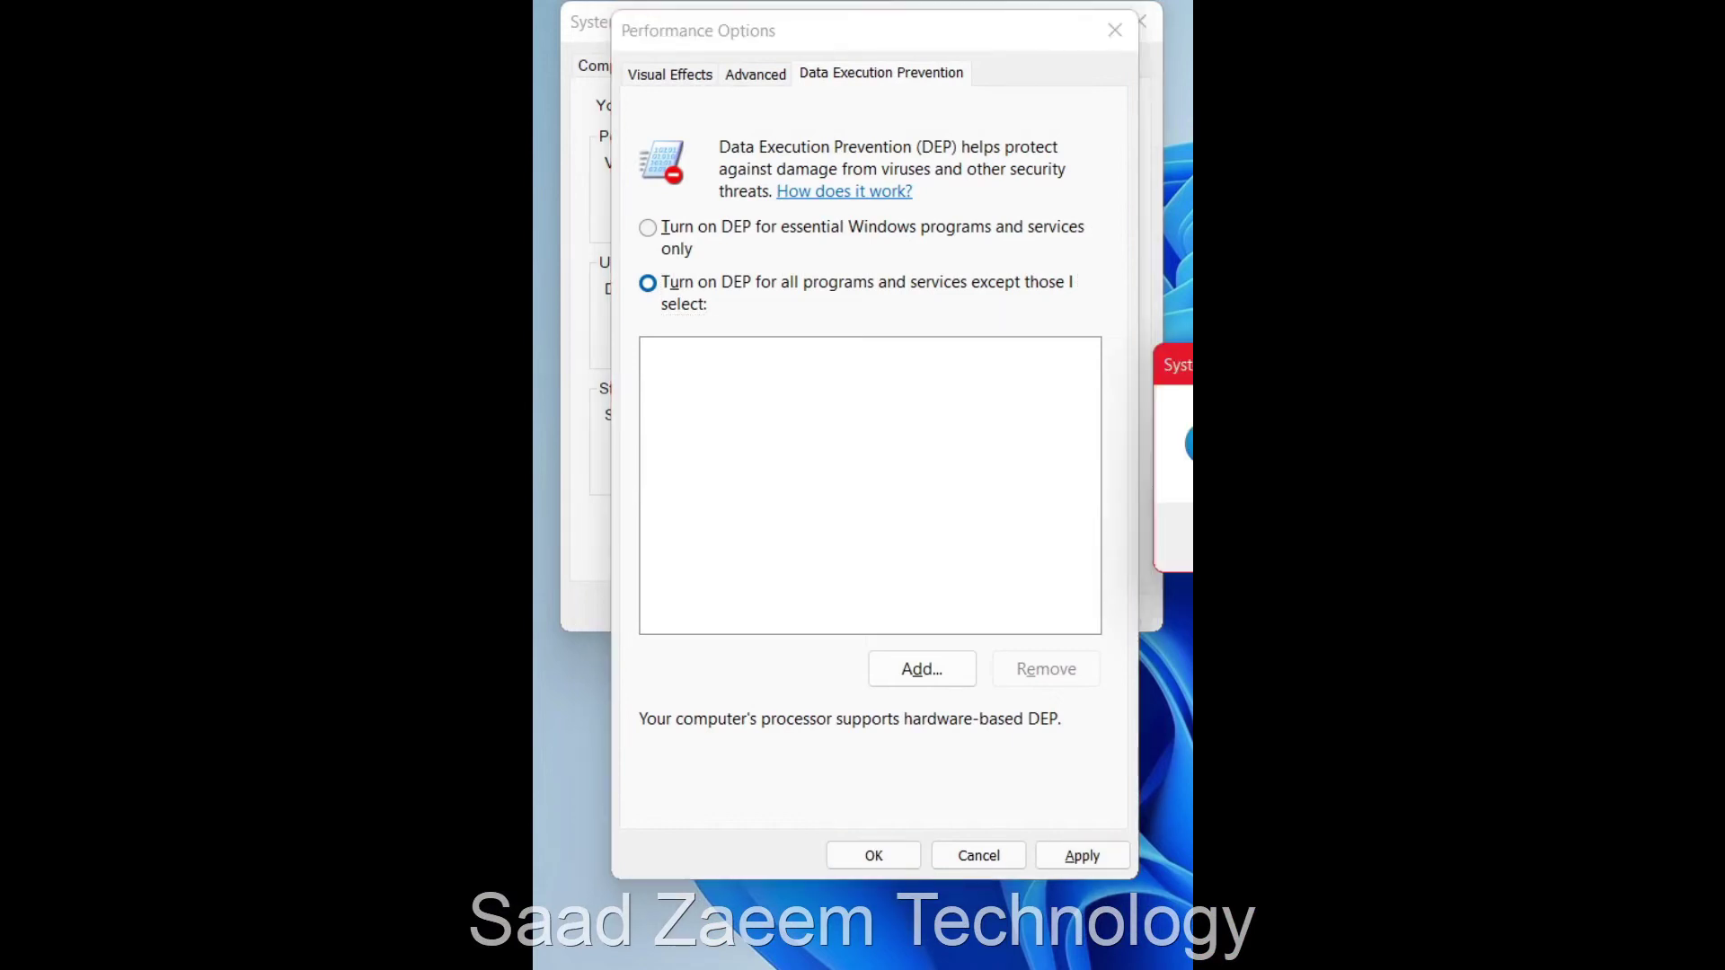
pyautogui.moveTo(1169, 364); pyautogui.dragTo(588, 278)
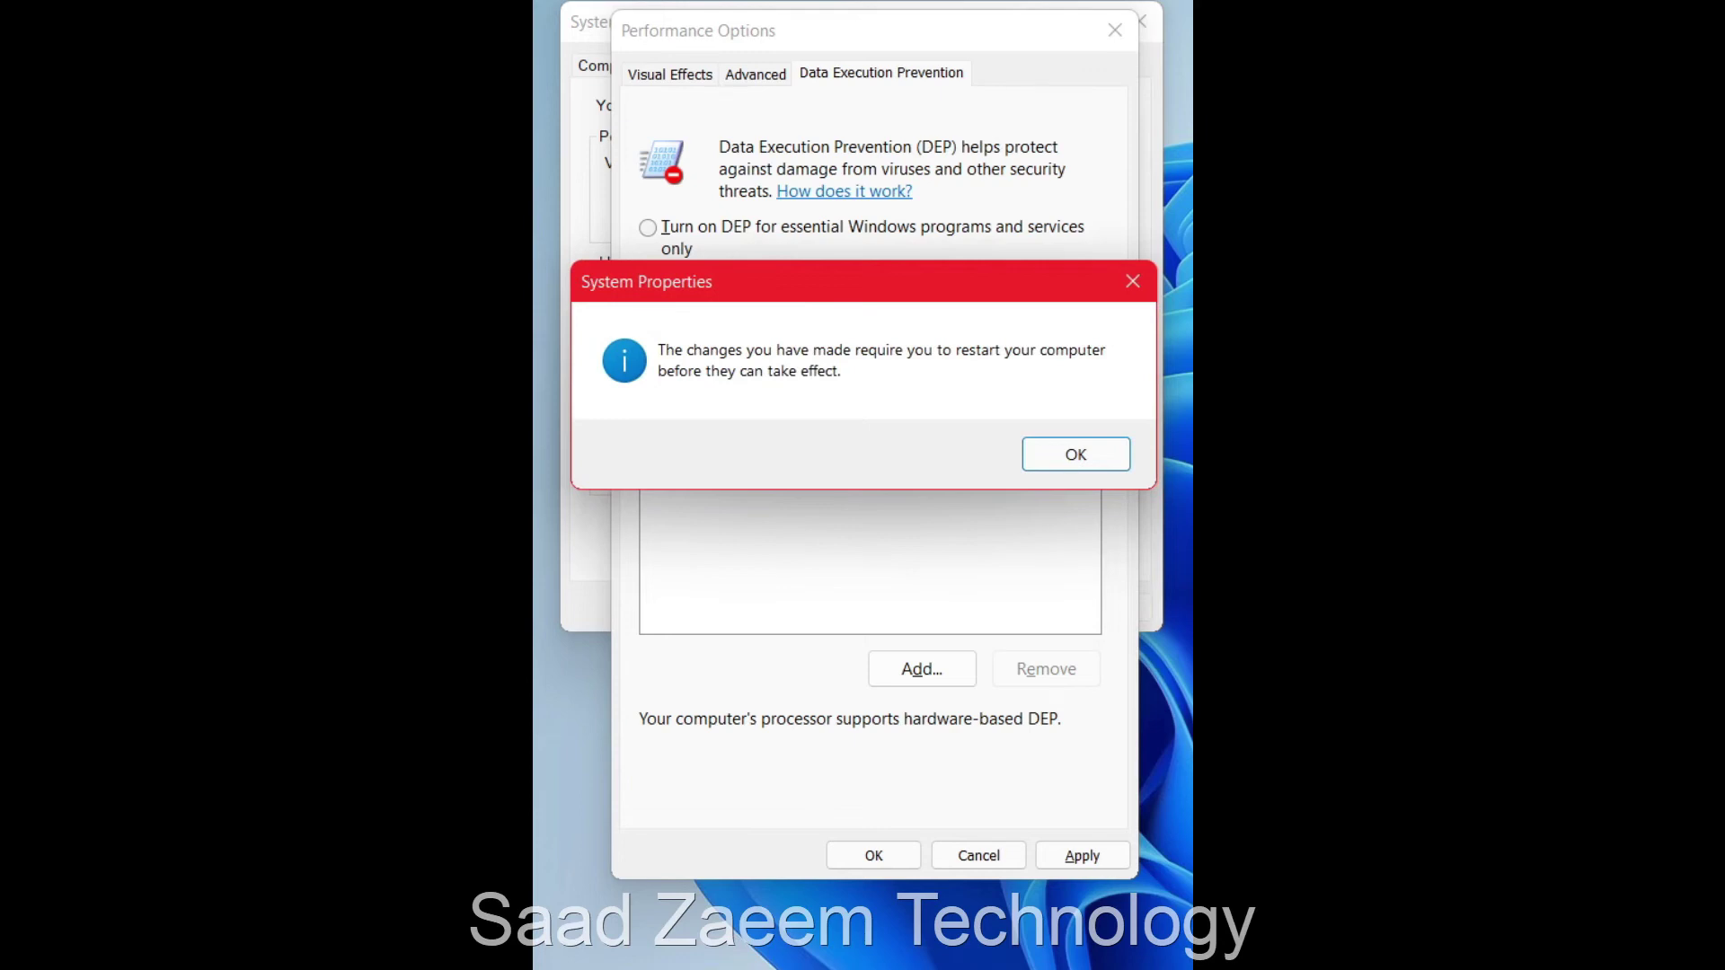
pyautogui.press('Return')
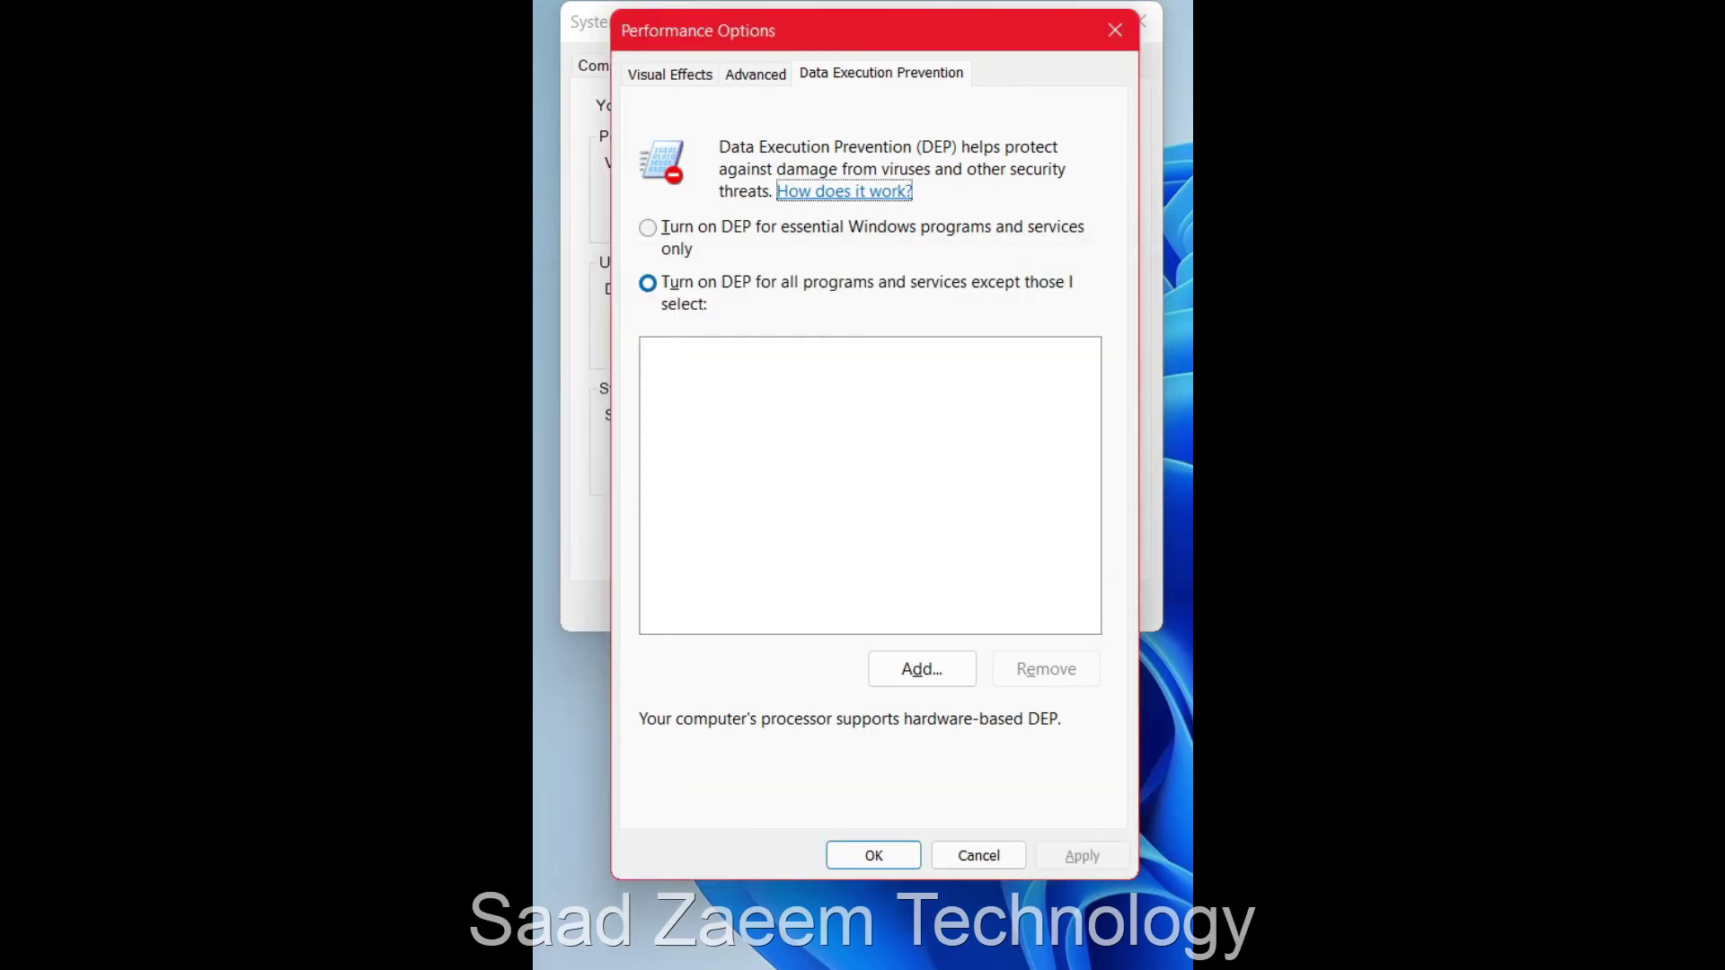
# Browse the Desktop folder for a program to add to the DEP exceptions, and leave without adding one
pyautogui.hotkey('alt', 'd')
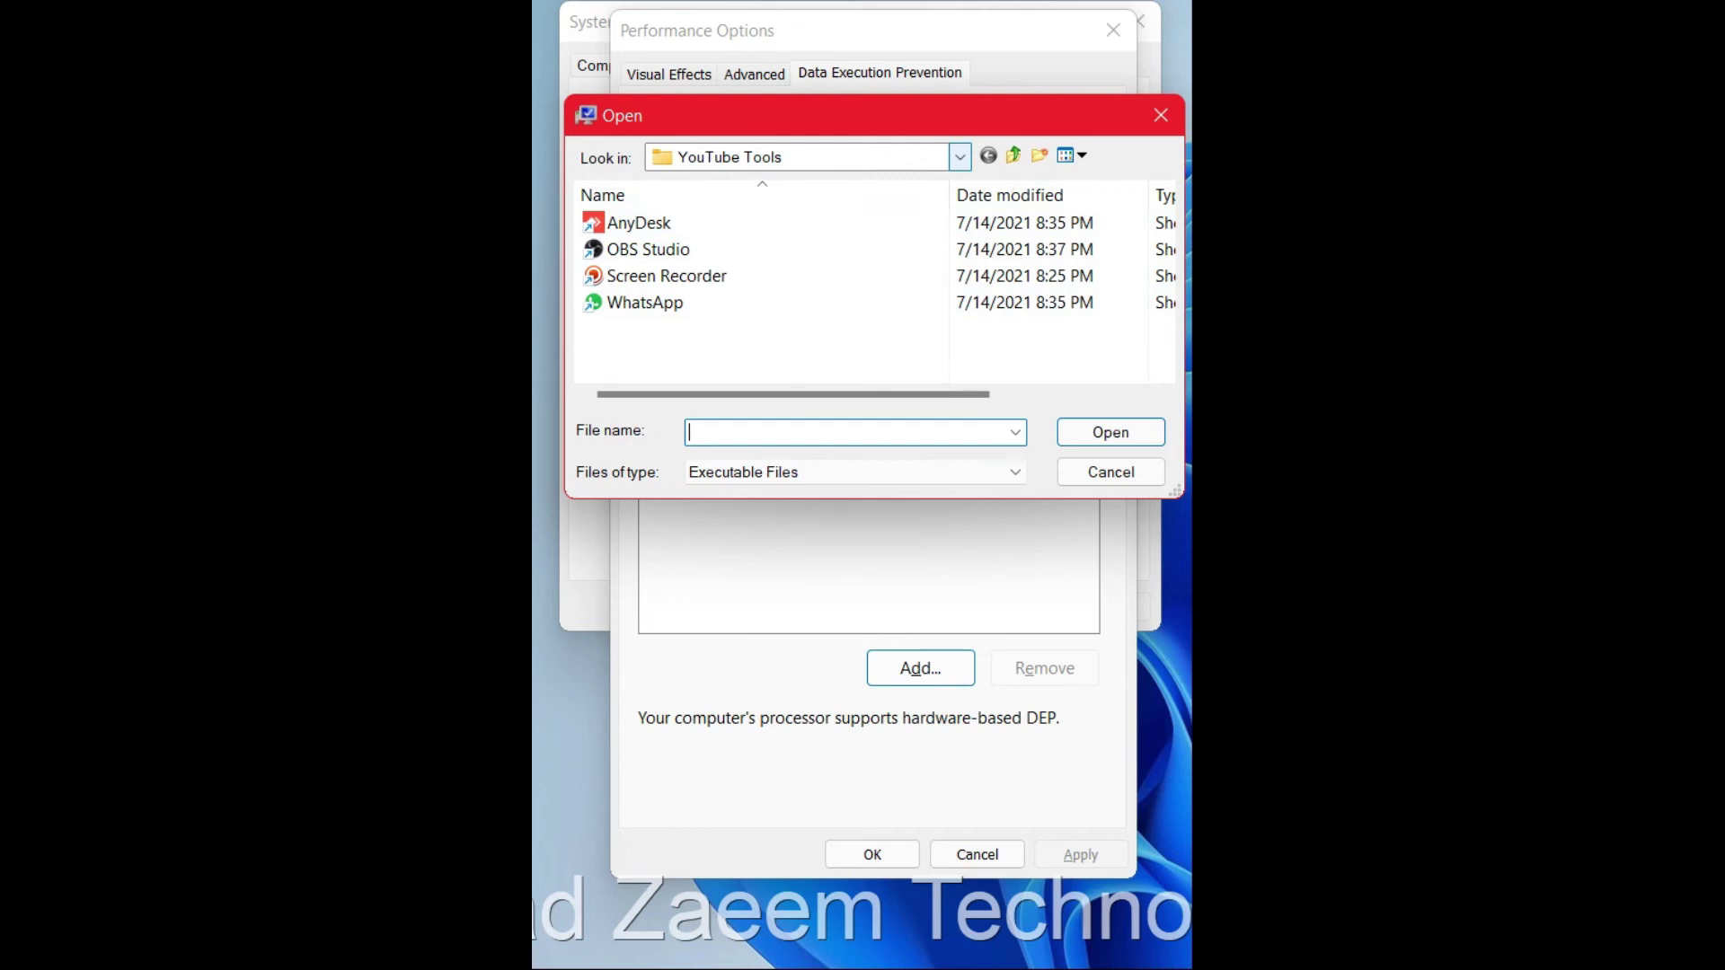
pyautogui.click(959, 156)
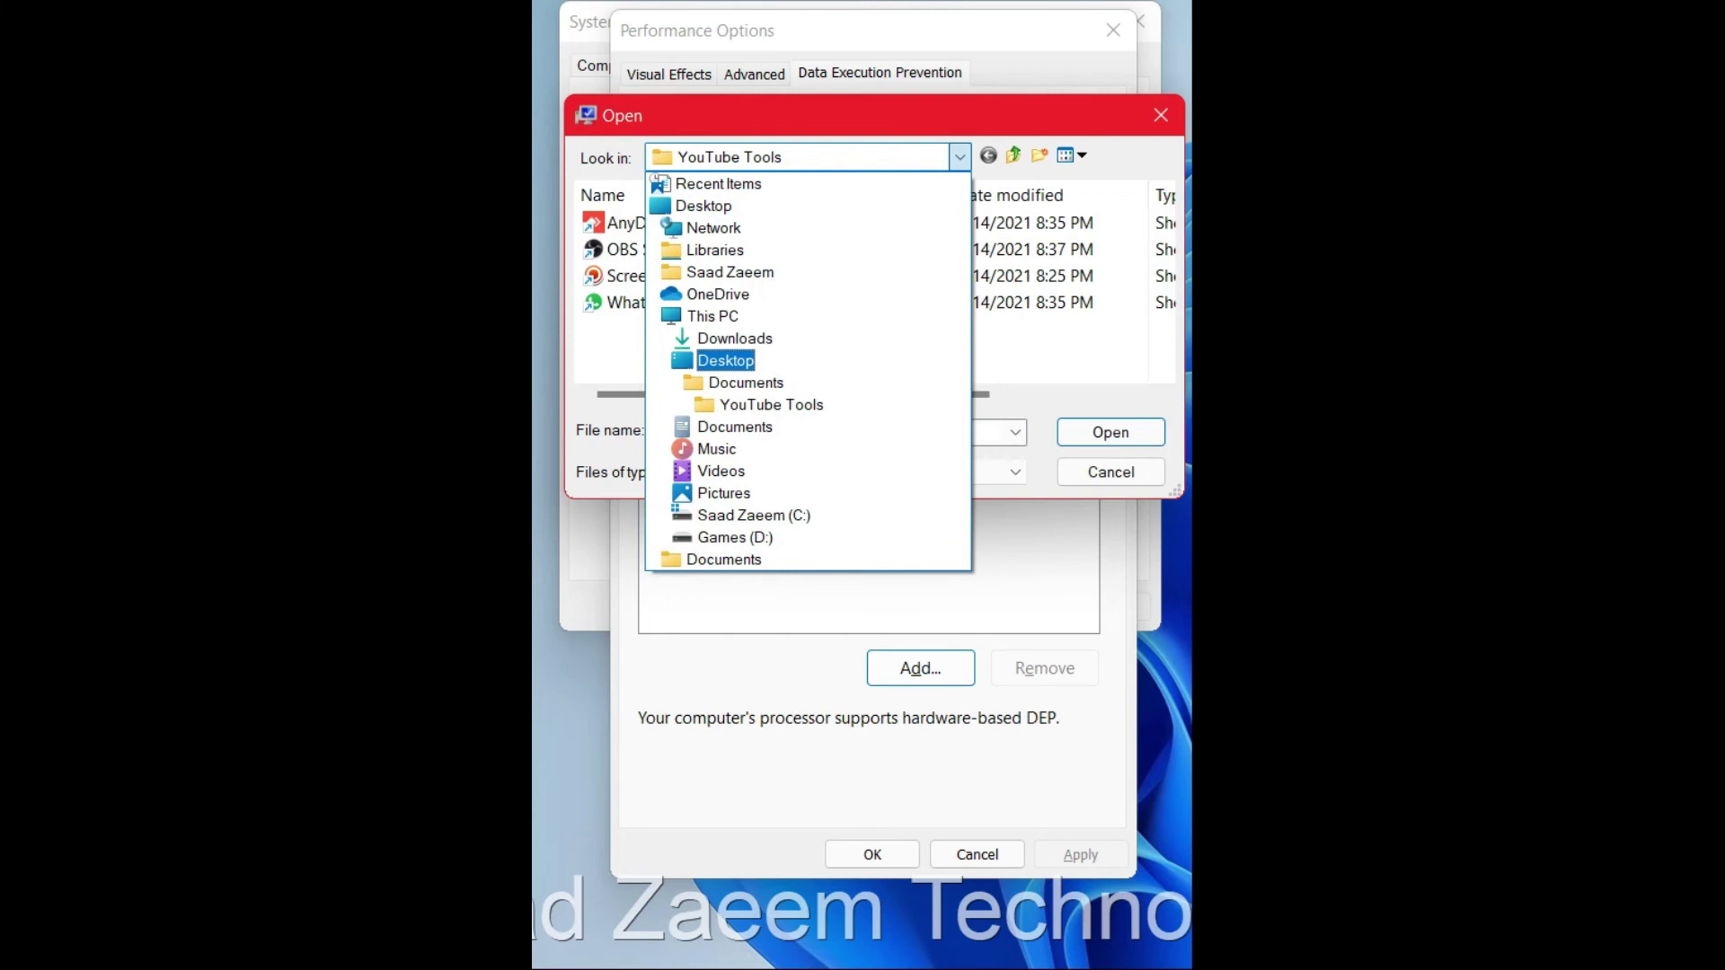
pyautogui.click(725, 361)
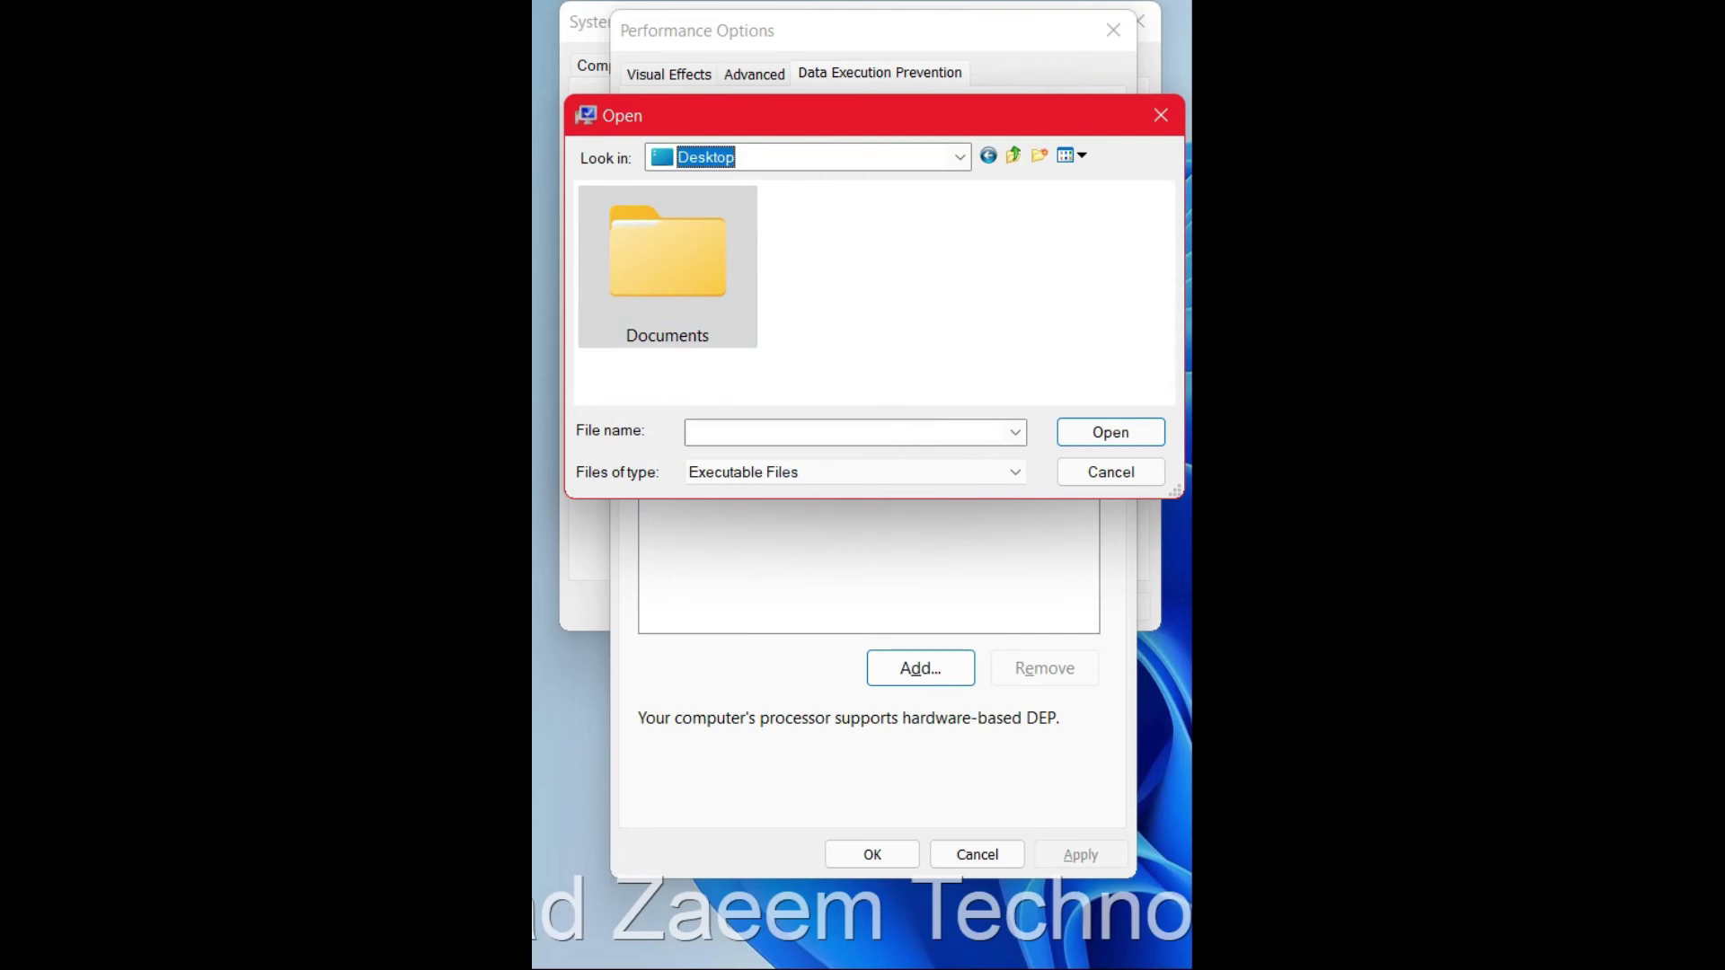
pyautogui.click(959, 156)
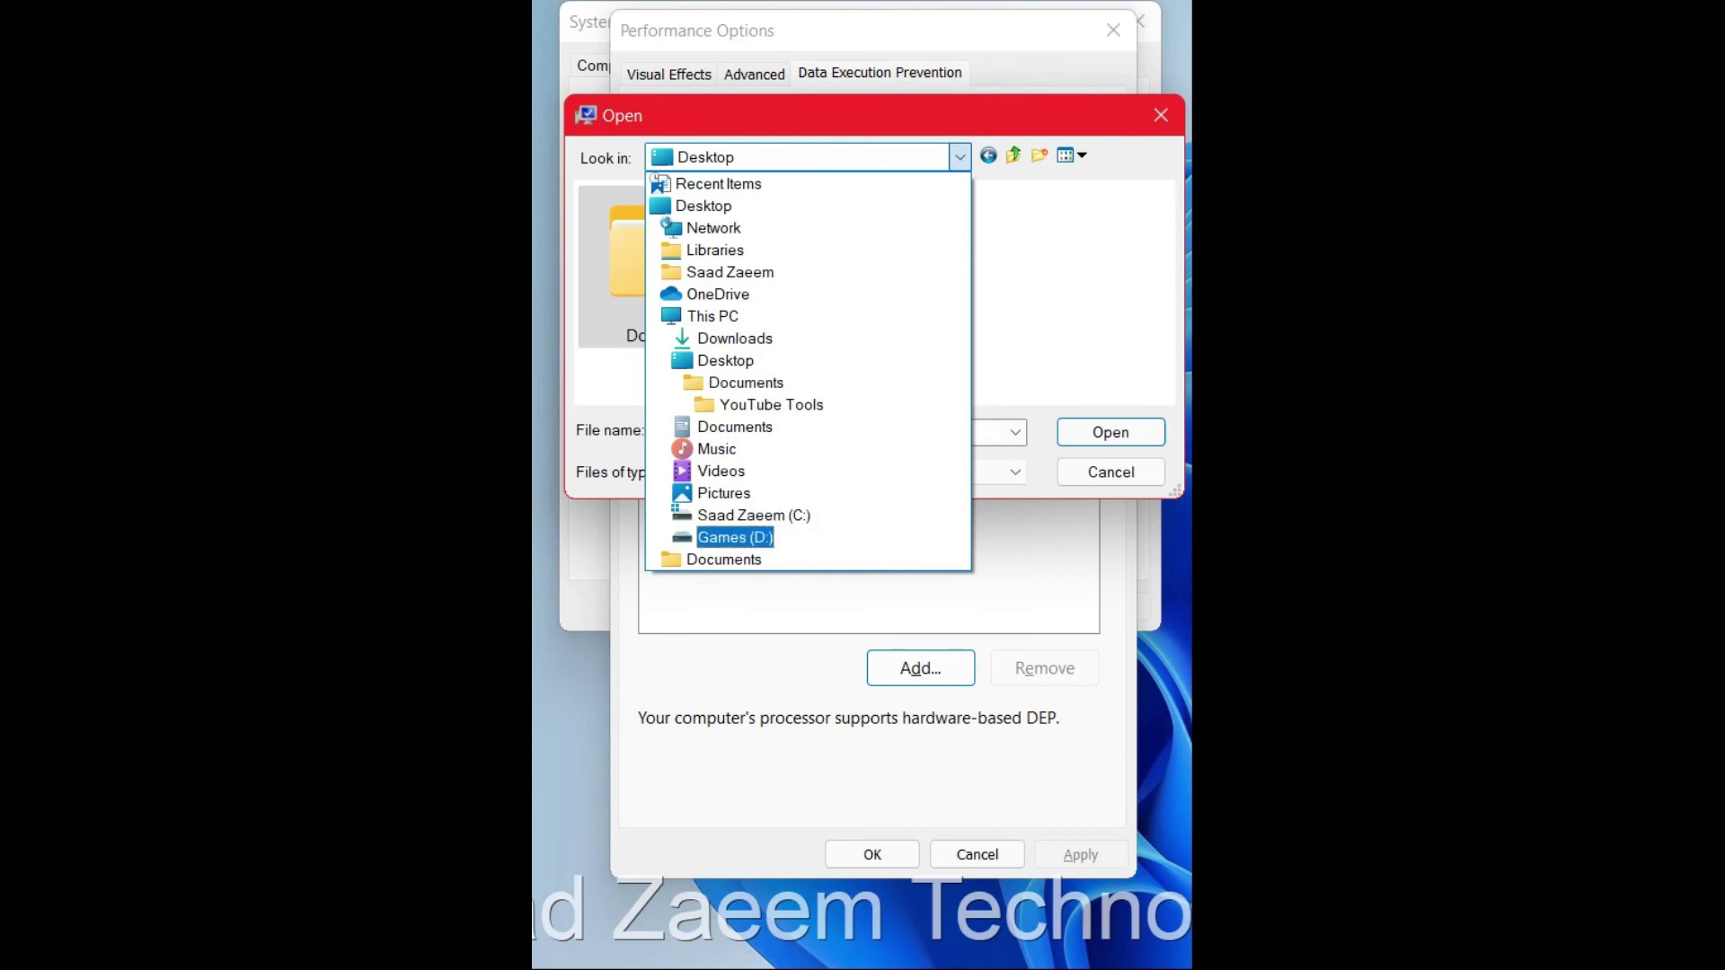
pyautogui.click(726, 361)
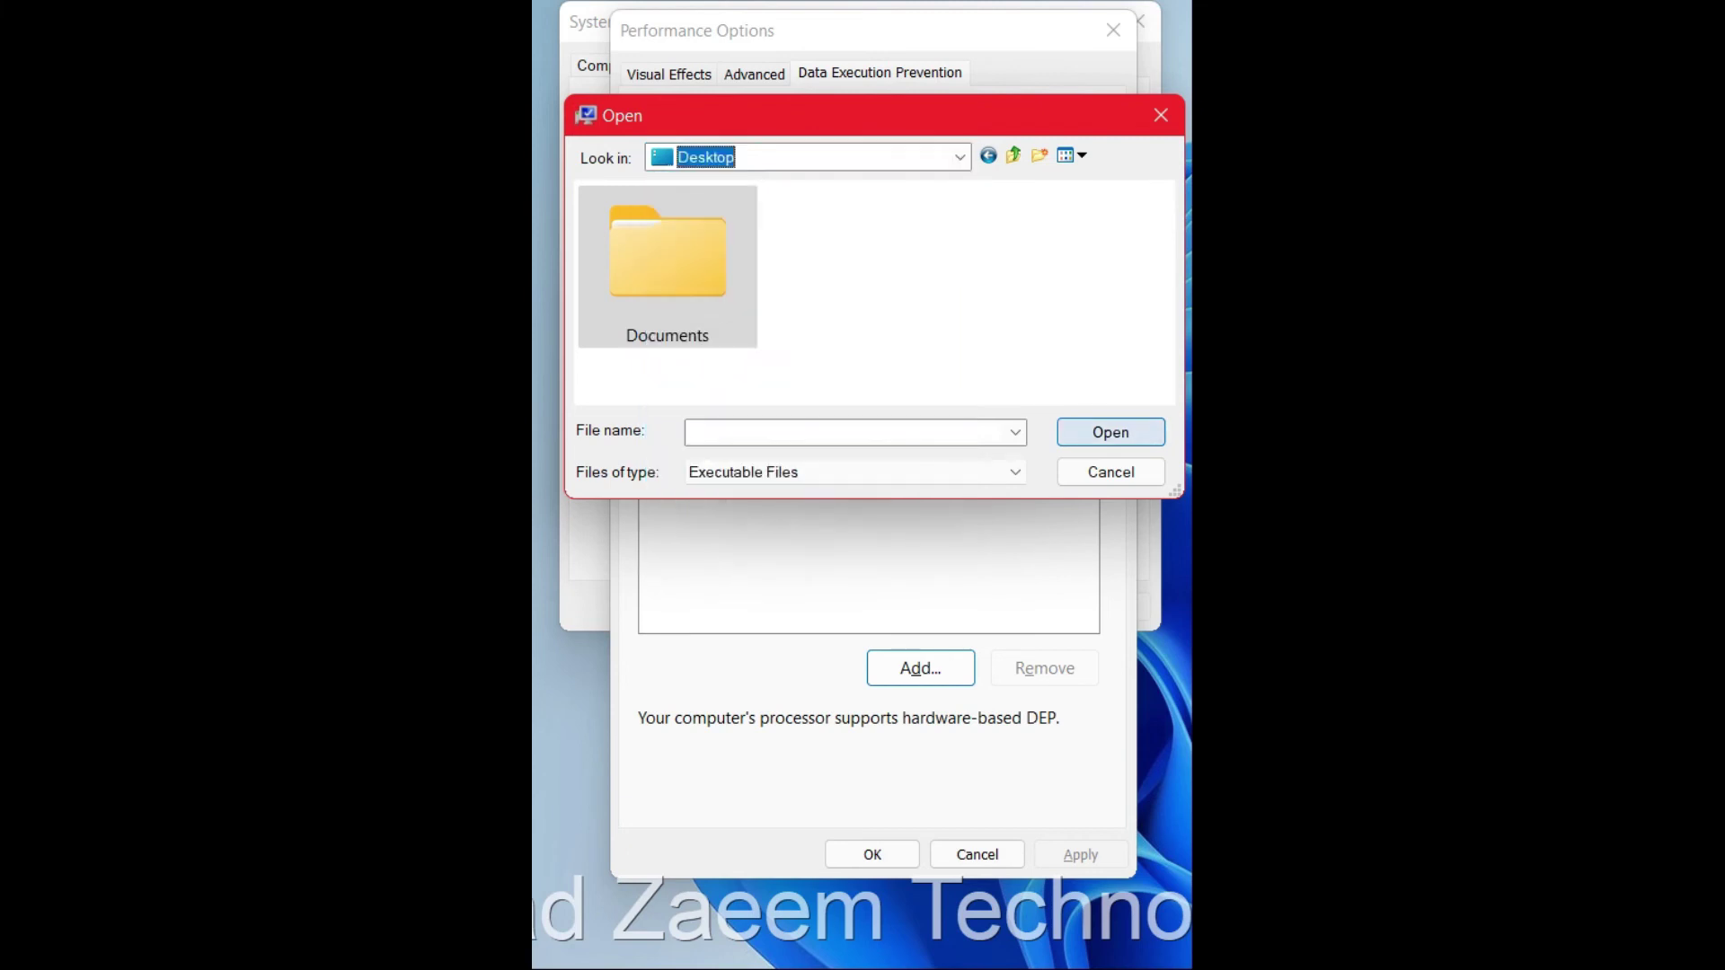
pyautogui.click(1161, 115)
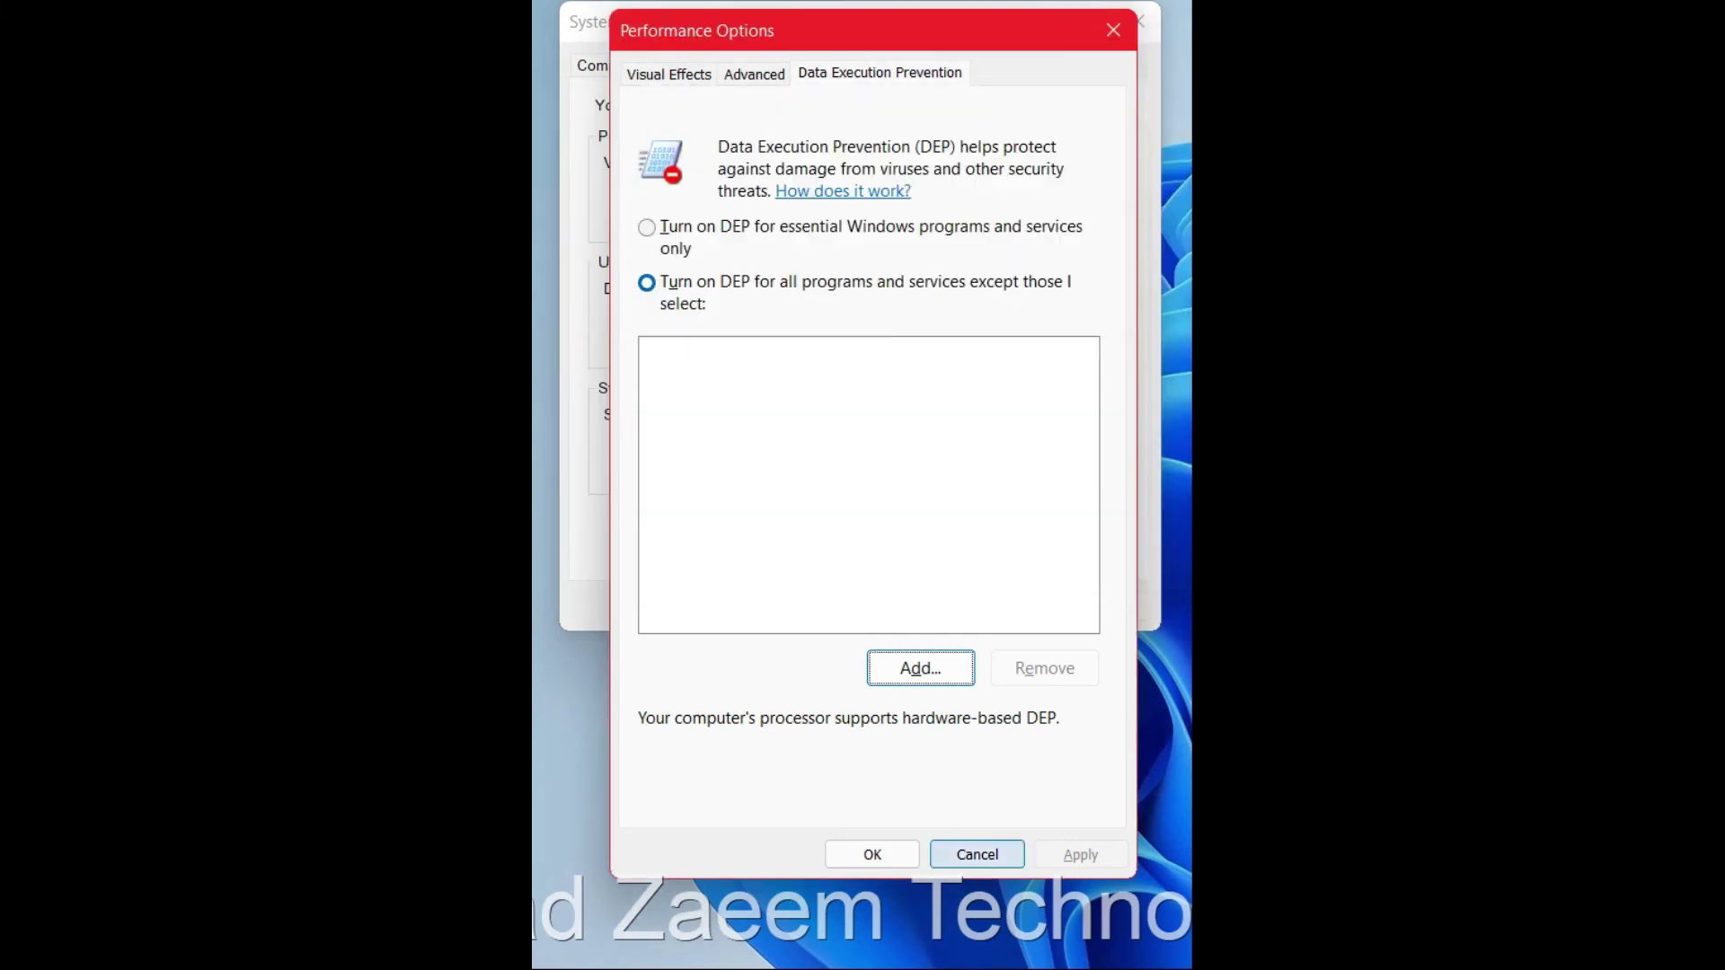
# Confirm and close the Performance Options and System Properties dialogs
pyautogui.click(872, 854)
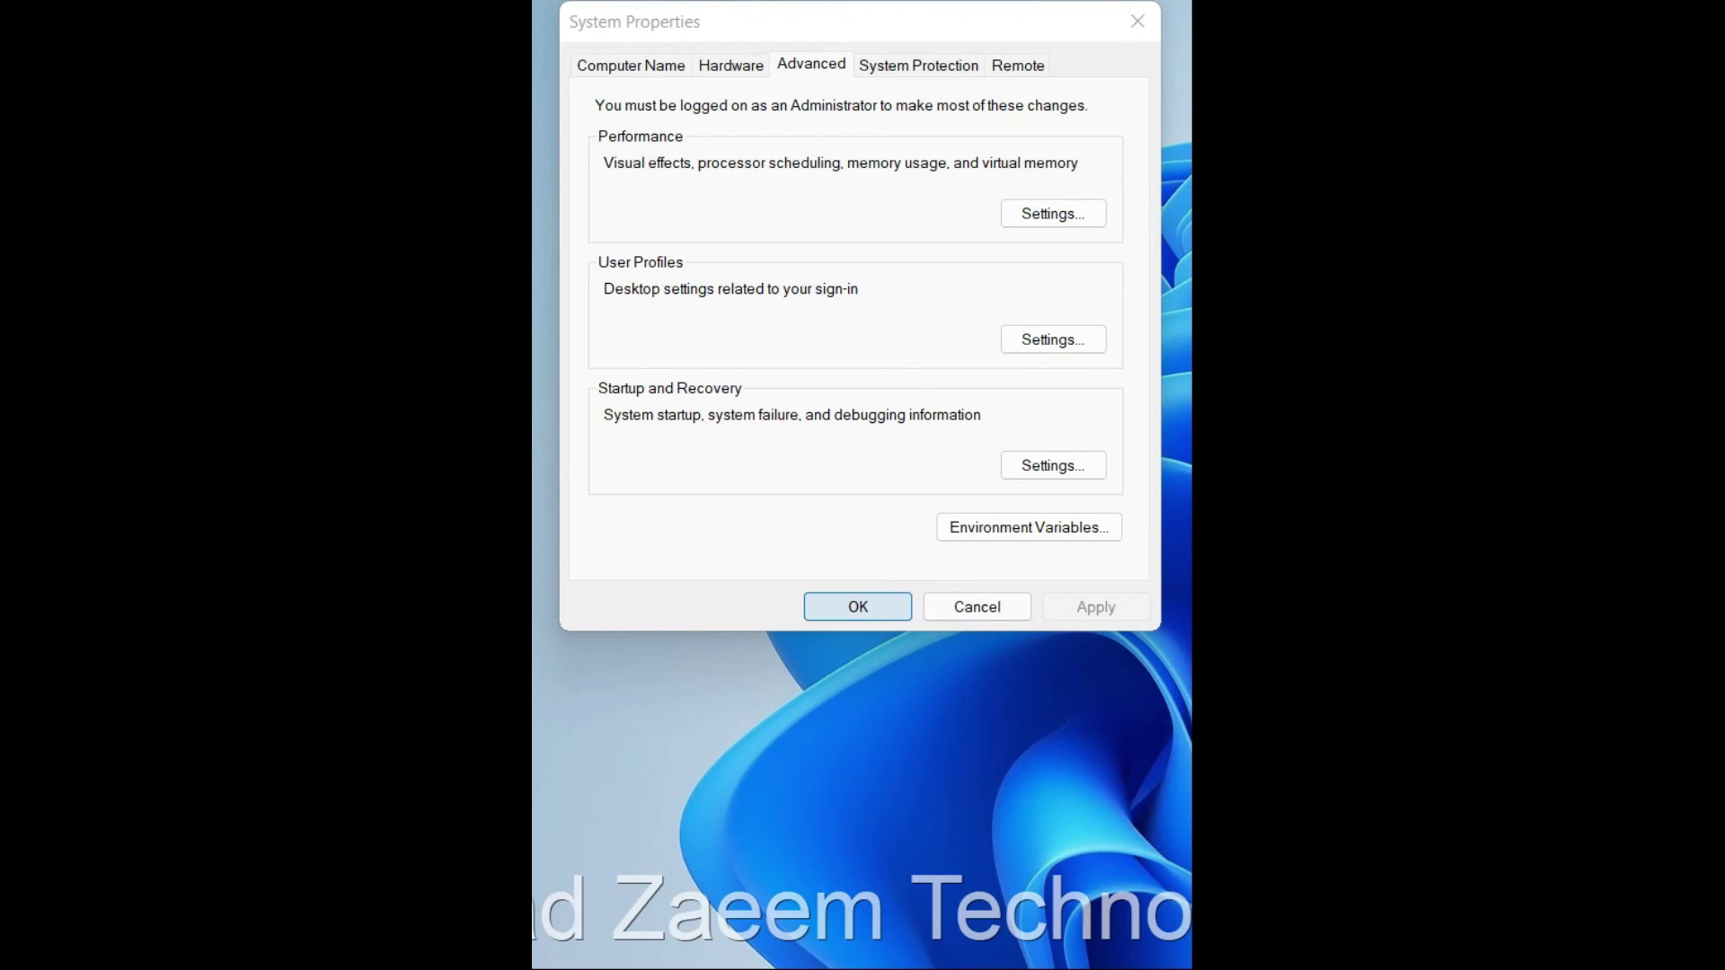
pyautogui.click(858, 607)
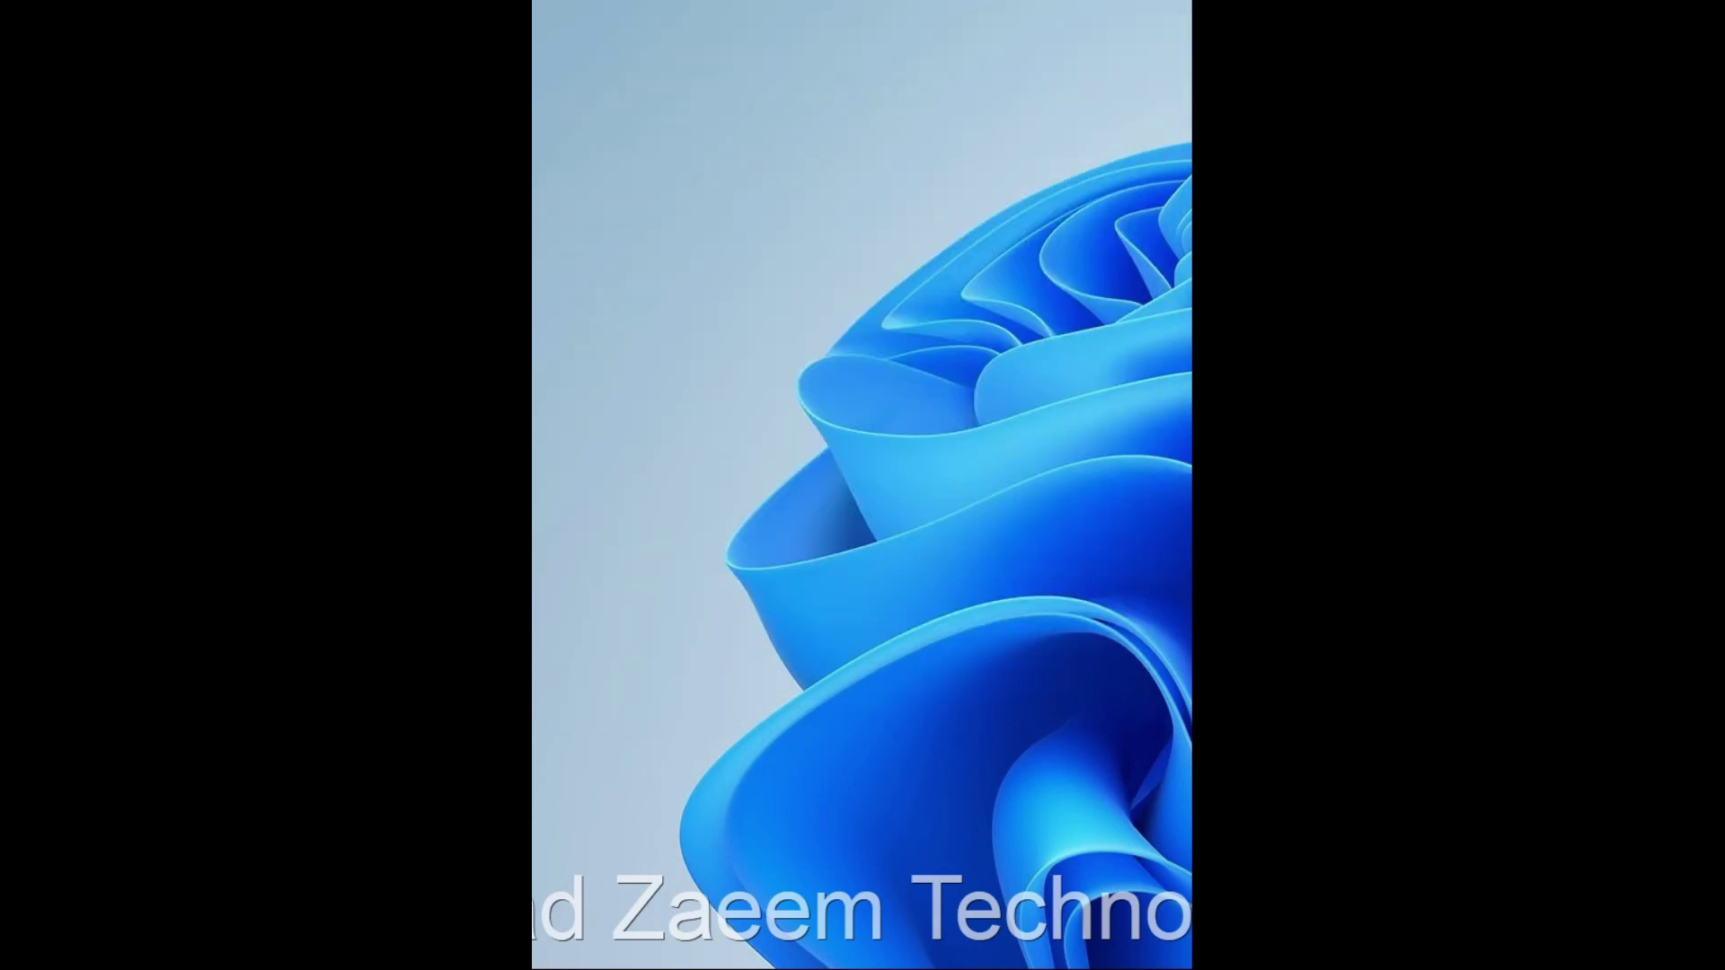